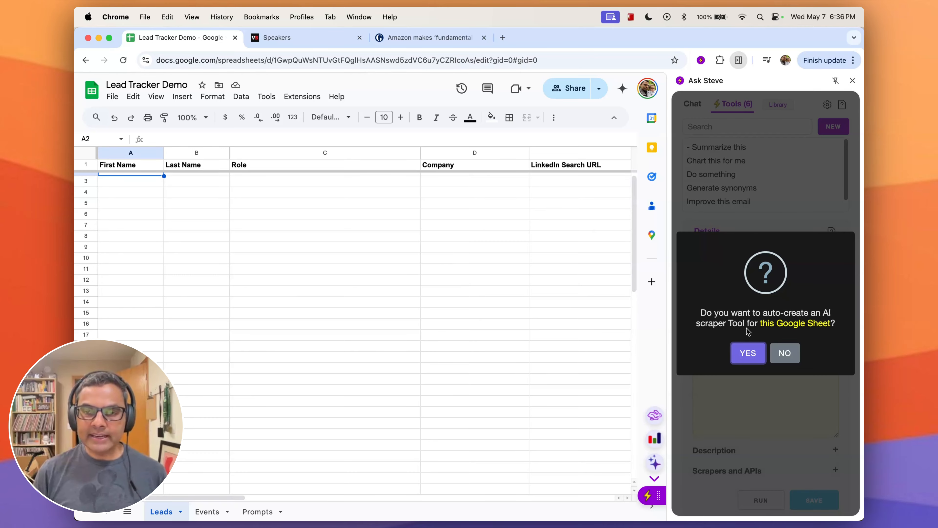
# Create and save a Google Sheets connection named My Google Sheets connection in Ask Steve, authorizing access to the Google account
pyautogui.click(752, 357)
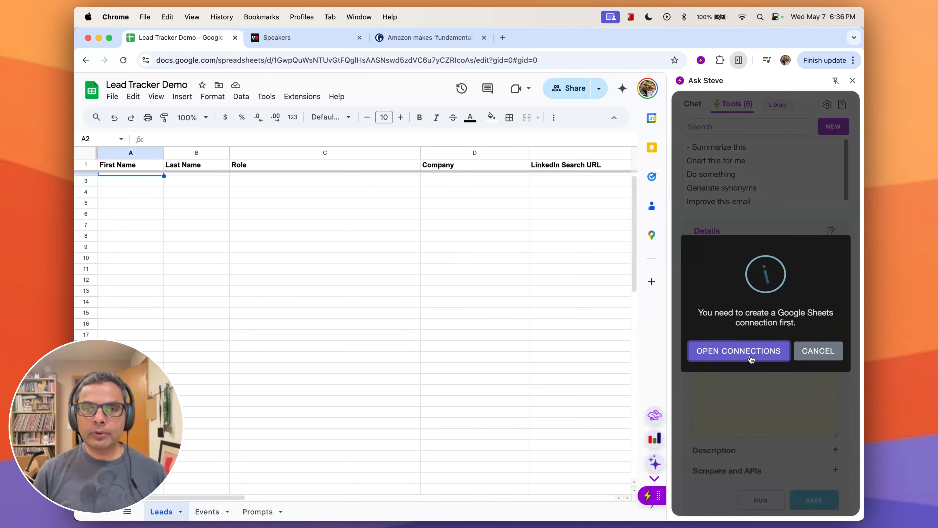
pyautogui.click(744, 357)
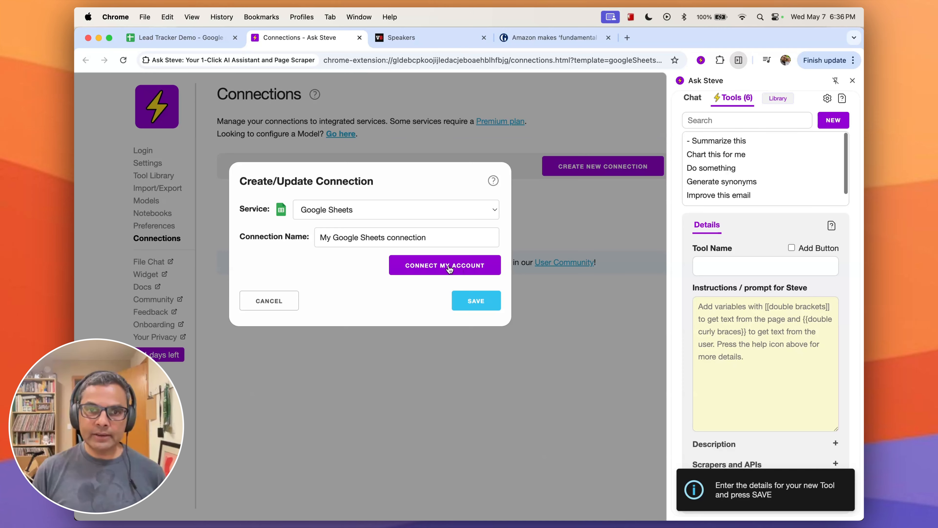
pyautogui.click(449, 269)
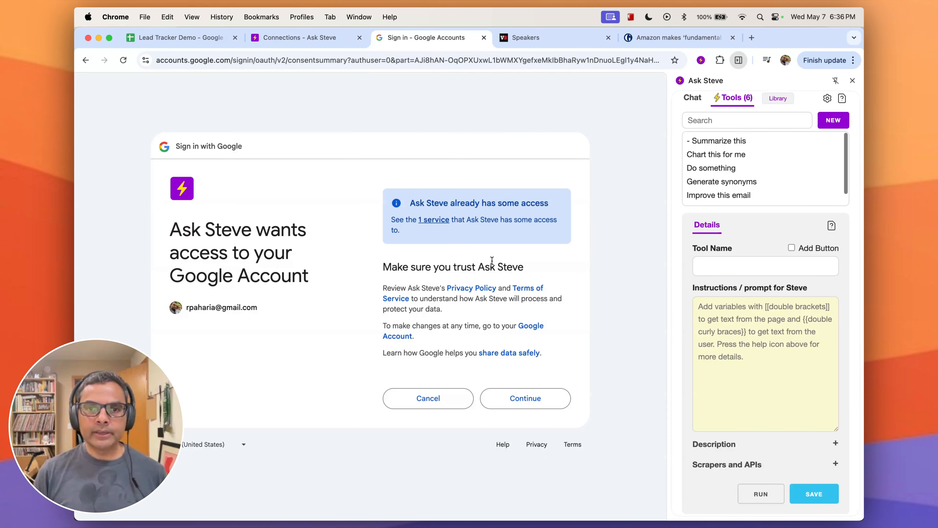
pyautogui.click(537, 401)
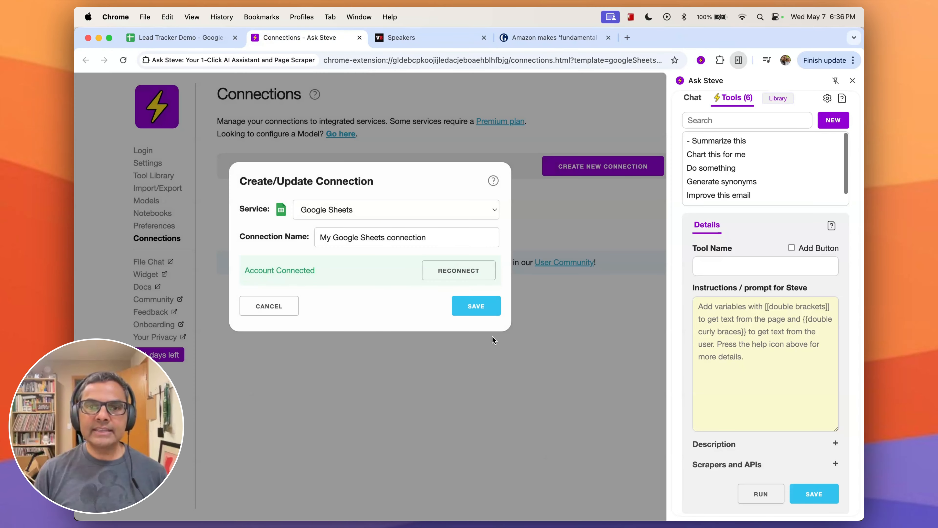
pyautogui.click(479, 307)
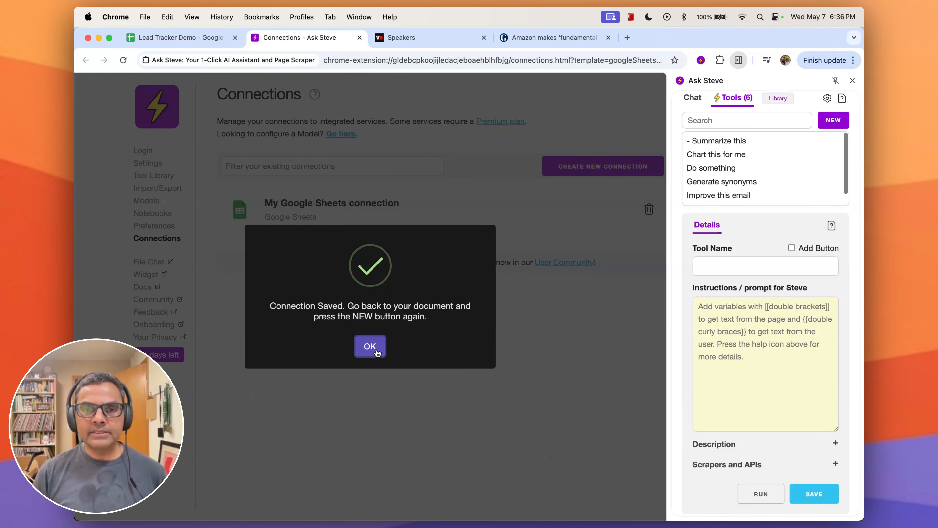
pyautogui.click(370, 346)
# Auto-create an AI scraper tool for the Lead Tracker Demo sheet's Leads tab
pyautogui.click(841, 121)
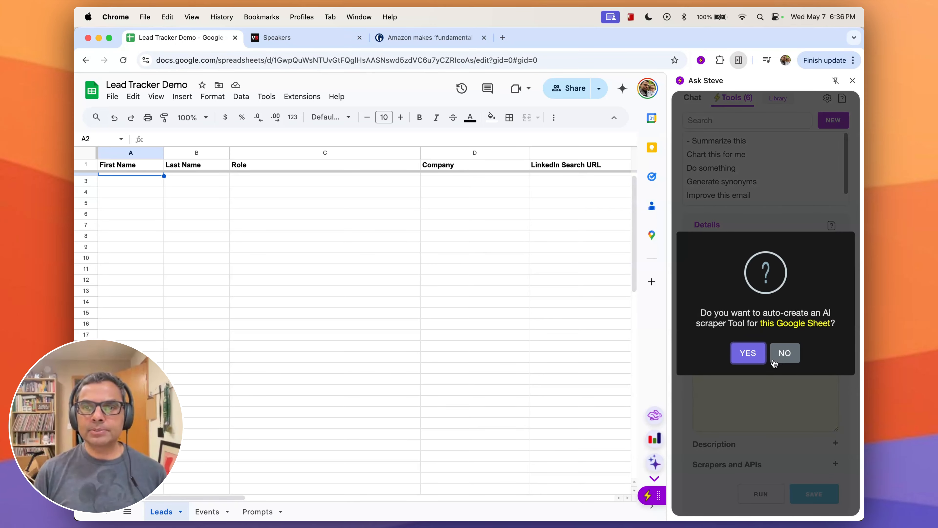
pyautogui.click(749, 352)
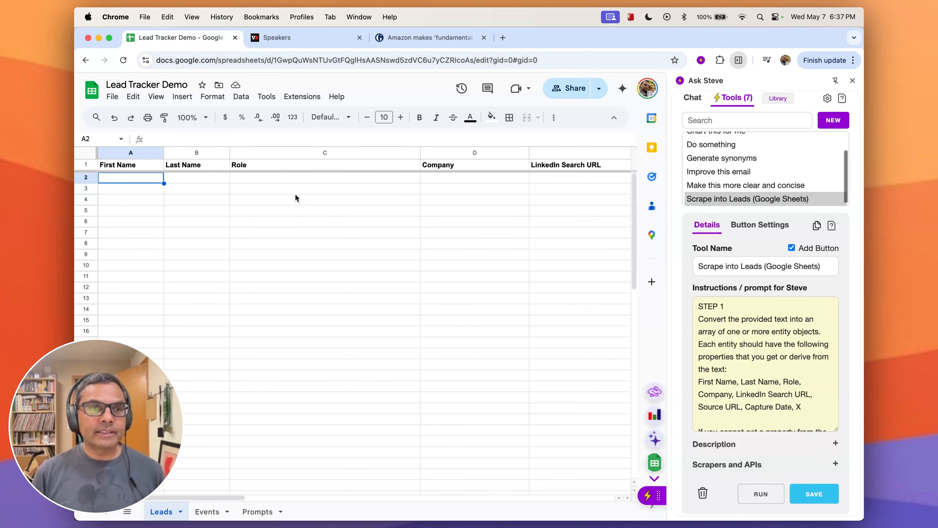
# Scrape the row of four speakers and the one after it from the VB Transform speakers page into Leads, and check the added rows
pyautogui.click(324, 39)
pyautogui.scroll(-10, 323, 225)
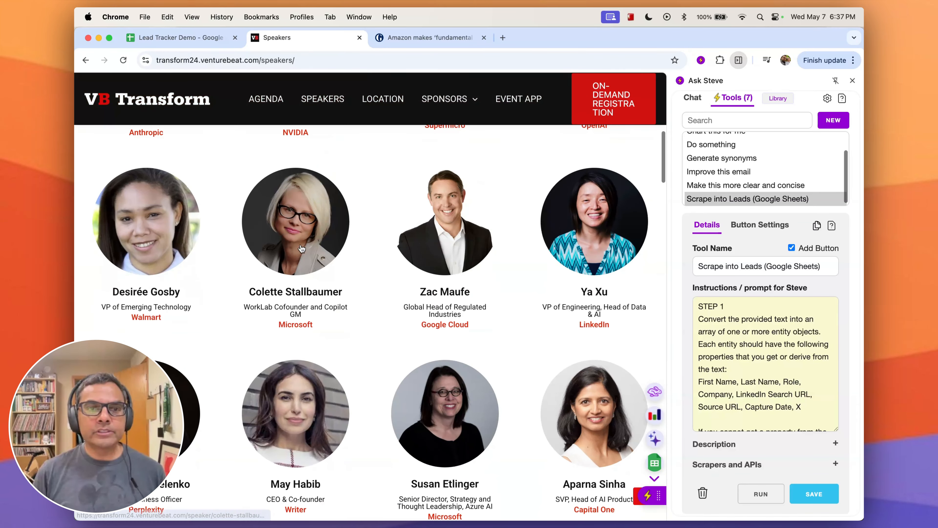
pyautogui.moveTo(92, 163); pyautogui.dragTo(239, 396)
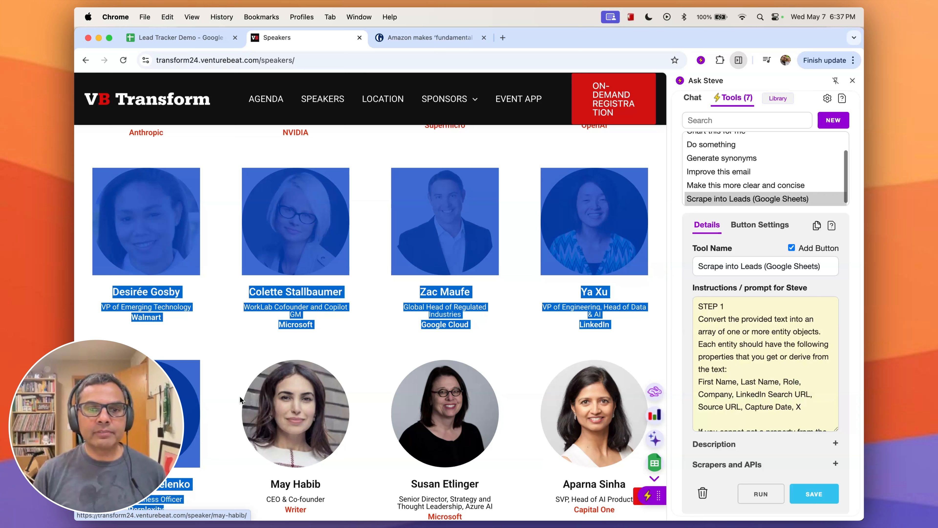
pyautogui.click(647, 455)
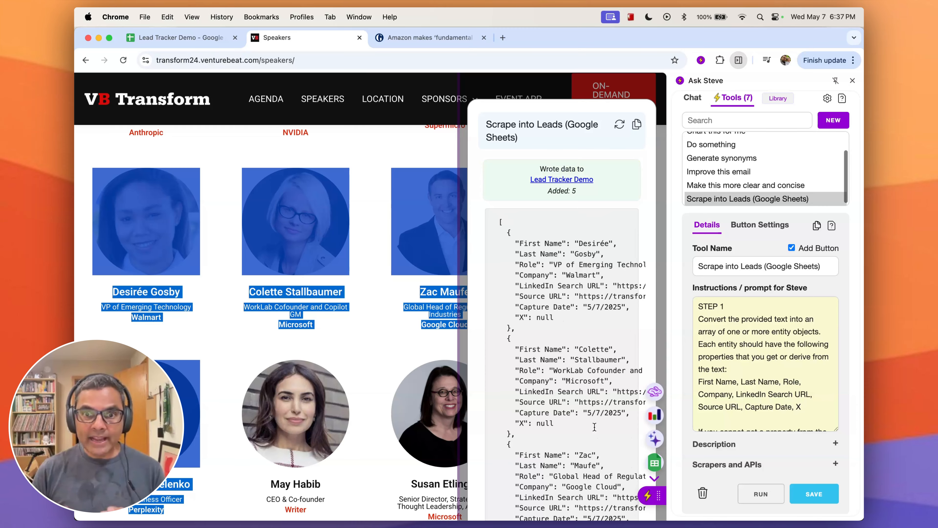
pyautogui.click(211, 44)
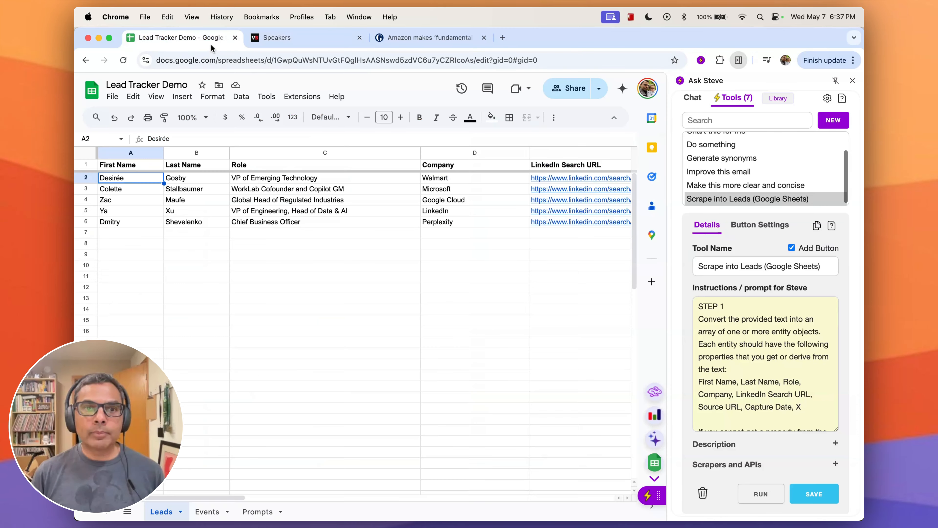
pyautogui.hscroll(10, 275, 223)
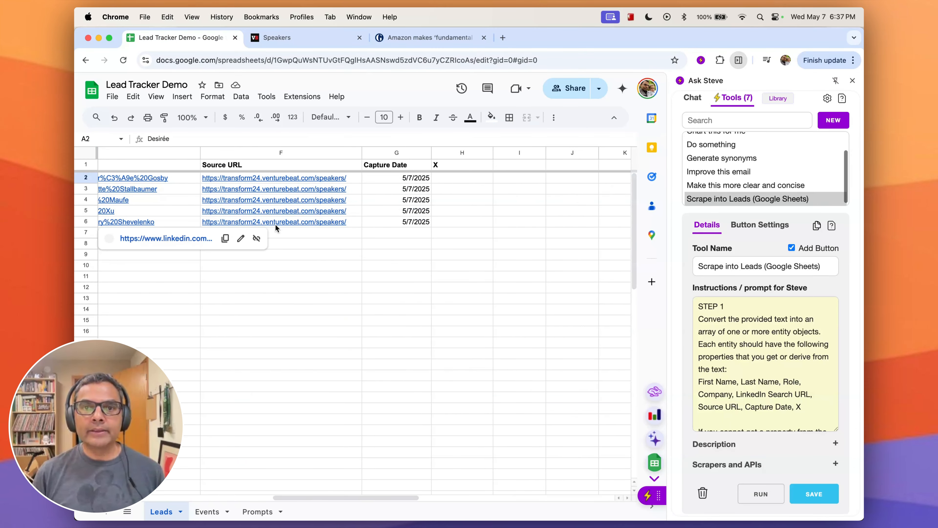
pyautogui.hscroll(-10, 276, 223)
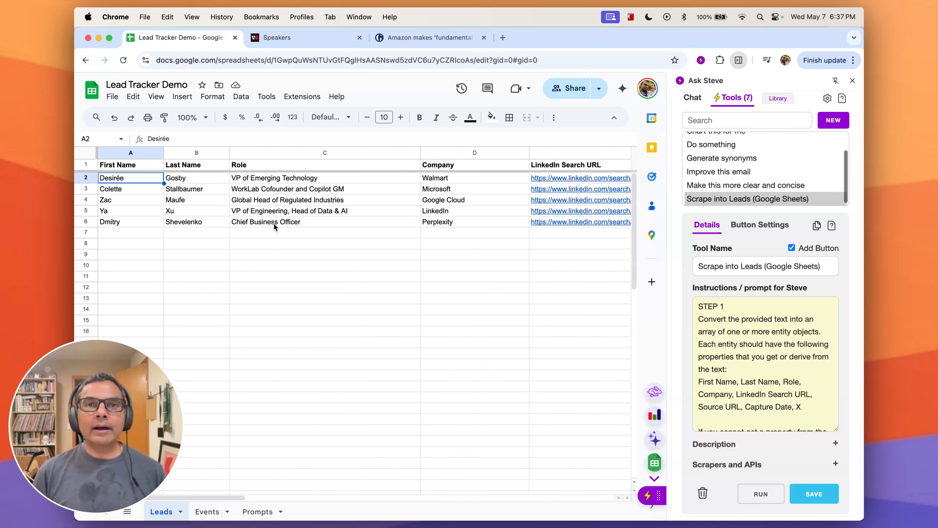
# Scrape the highlighted paragraph about Amazon's director of robotics from the Guardian article into the Leads sheet
pyautogui.click(415, 38)
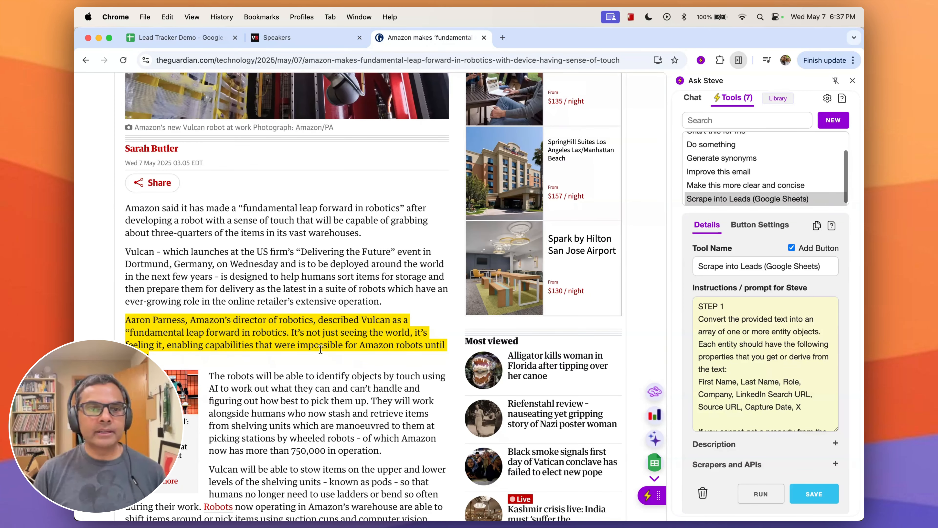
pyautogui.click(181, 38)
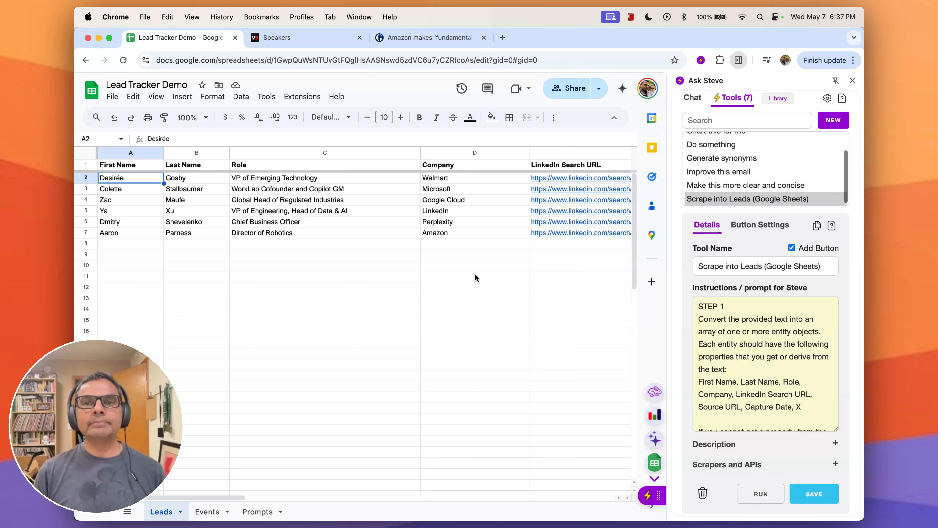
# Review the scraped leads' LinkedIn Search URL, Source URL and Capture Date columns, referring back to both source pages
pyautogui.hscroll(2, 471, 267)
pyautogui.hscroll(3, 463, 266)
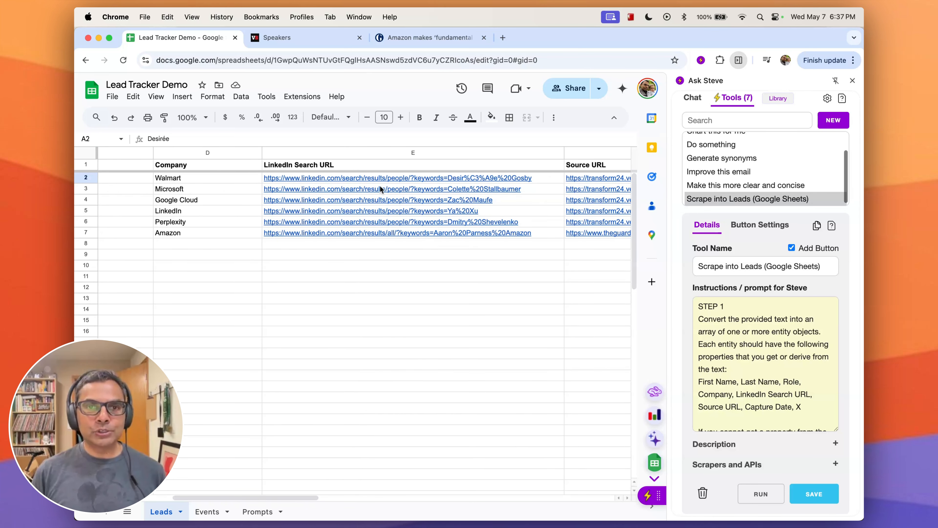
pyautogui.click(347, 38)
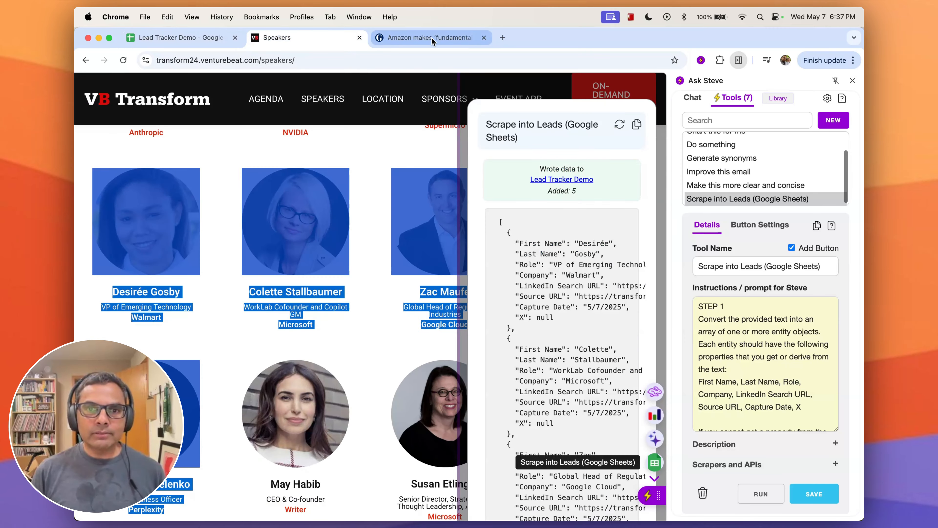
pyautogui.click(431, 37)
pyautogui.click(186, 38)
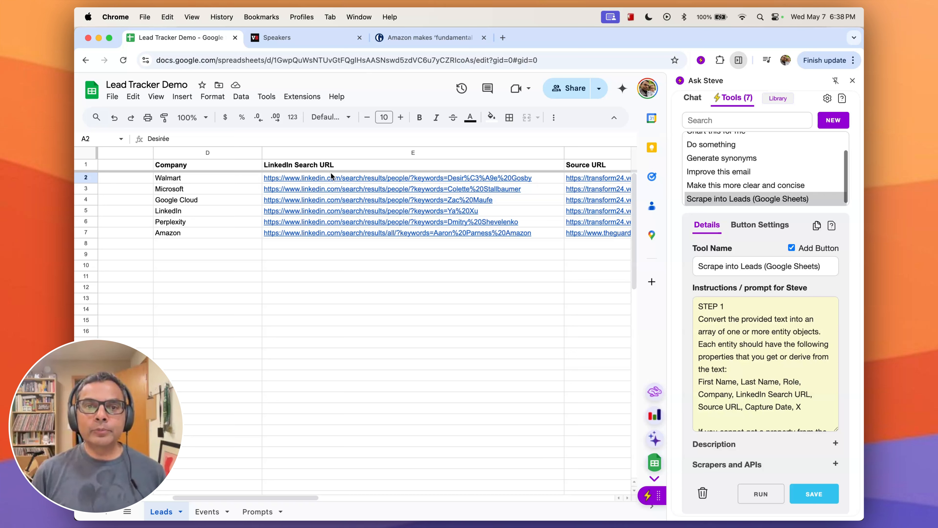
pyautogui.moveTo(421, 208)
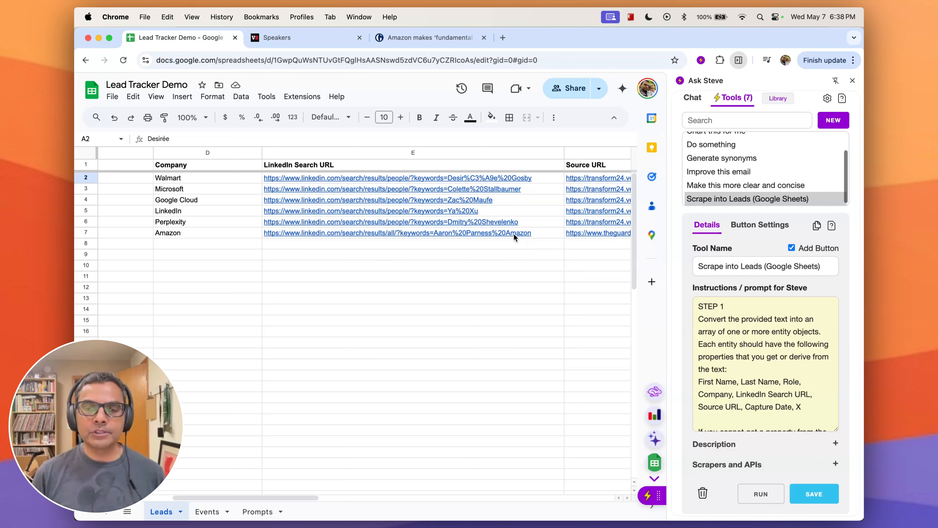
pyautogui.hscroll(10, 514, 233)
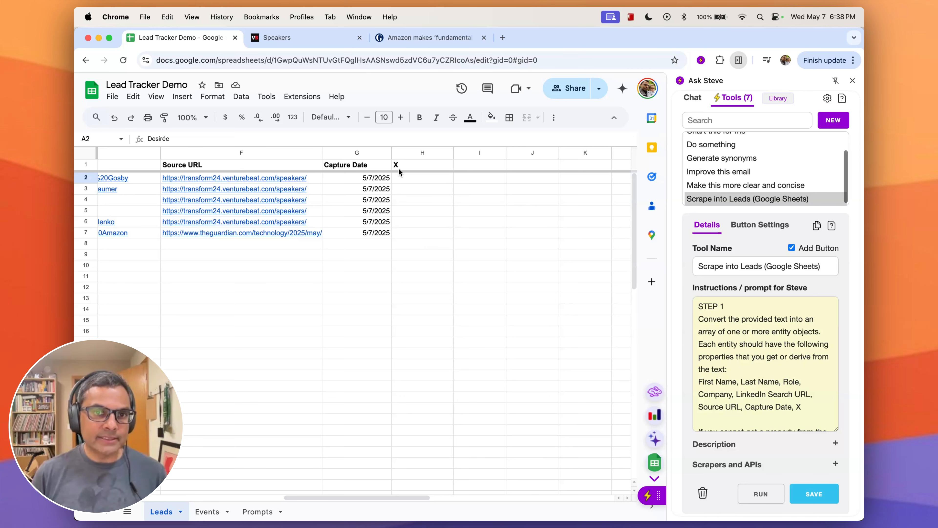
pyautogui.hscroll(-3, 406, 178)
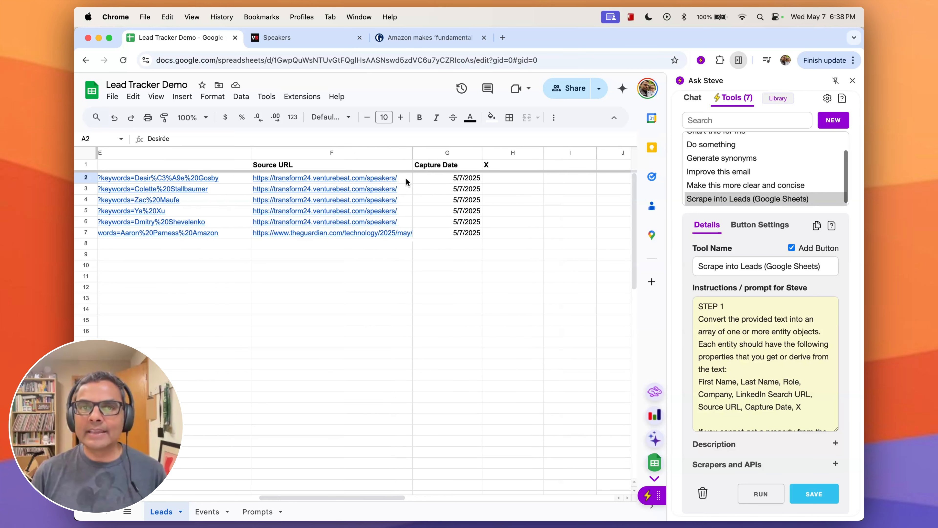
pyautogui.hscroll(-10, 405, 177)
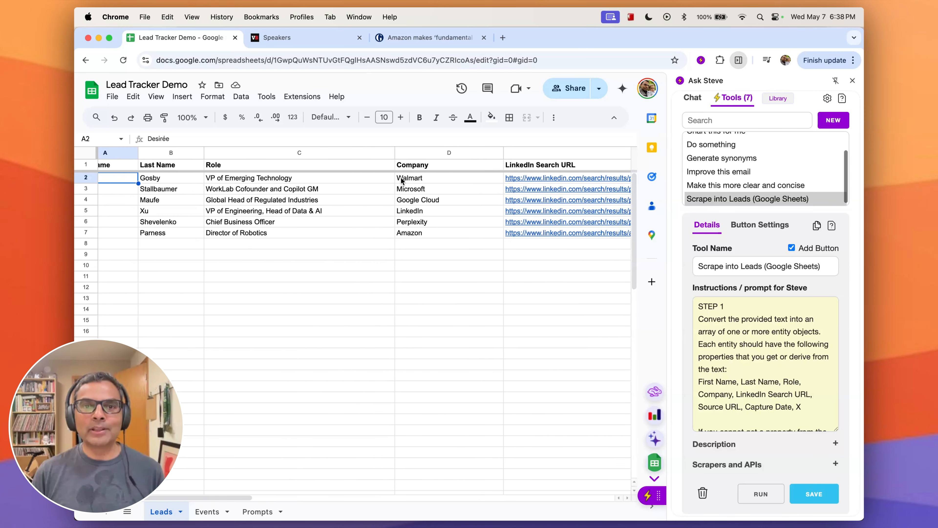
pyautogui.hscroll(10, 299, 181)
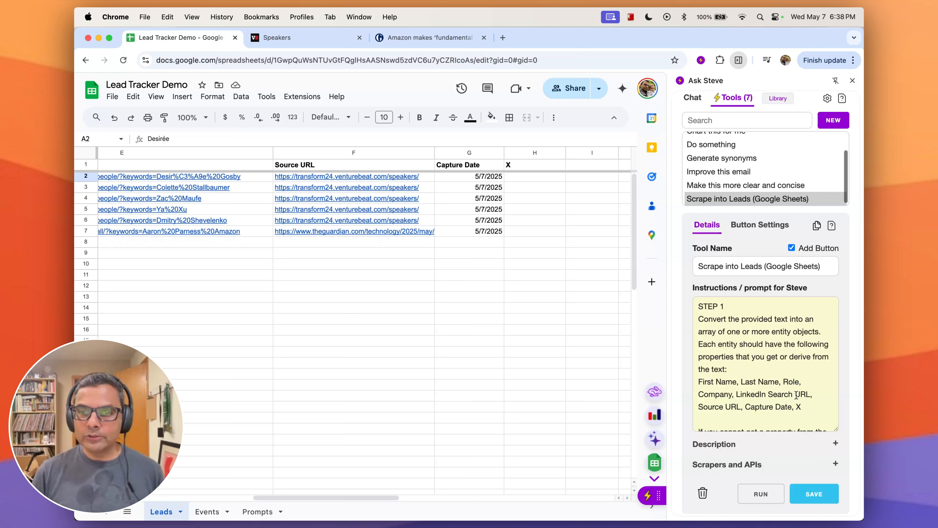
# Read through the Scrape into Leads tool's prompt, from the property list to the STEP 2 output format
pyautogui.scroll(-5, 781, 355)
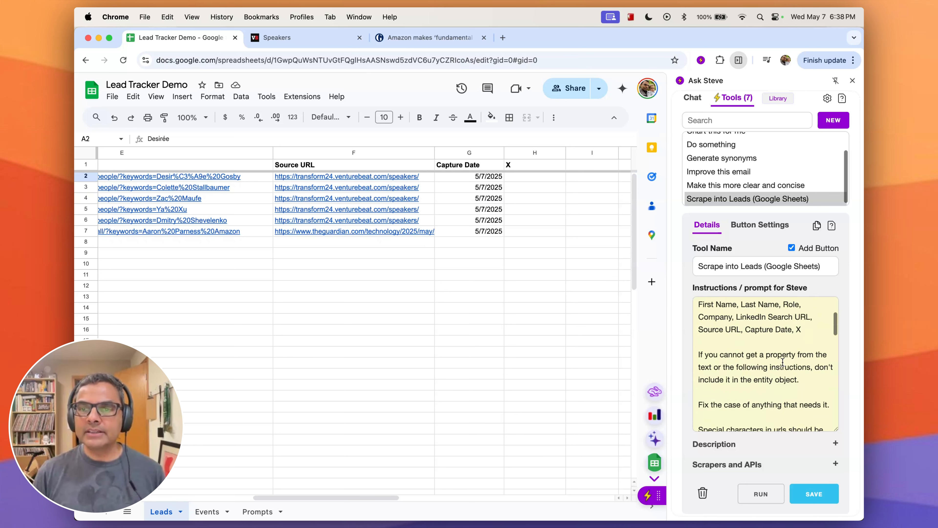
pyautogui.scroll(5, 778, 351)
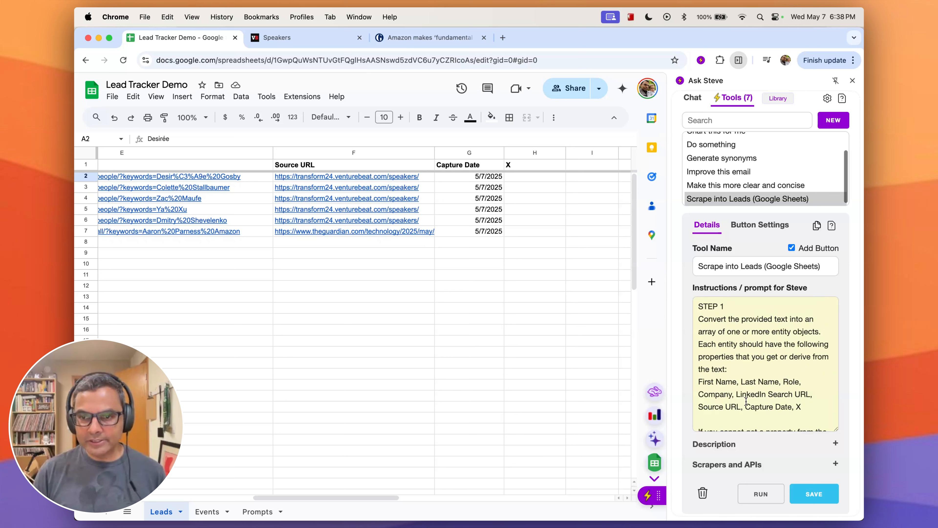
pyautogui.moveTo(813, 405); pyautogui.dragTo(672, 383)
pyautogui.scroll(-15, 787, 375)
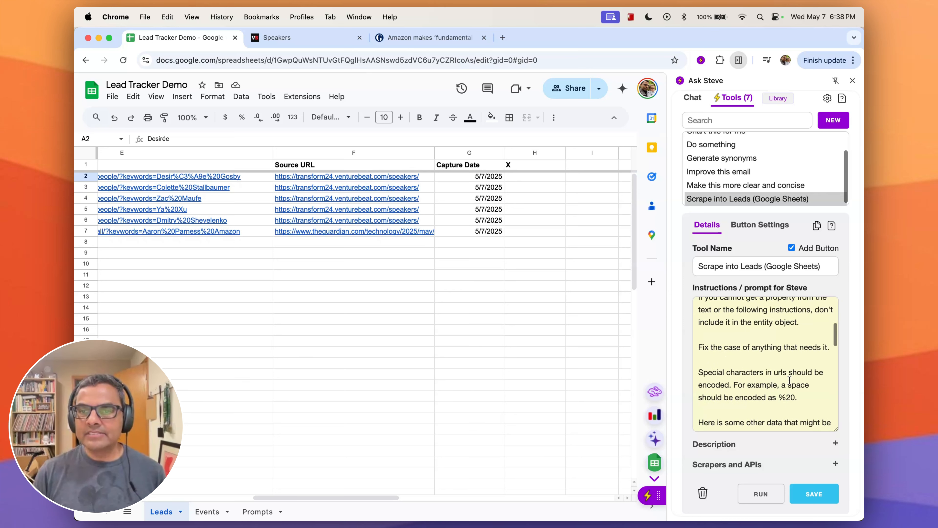
pyautogui.scroll(-5, 785, 382)
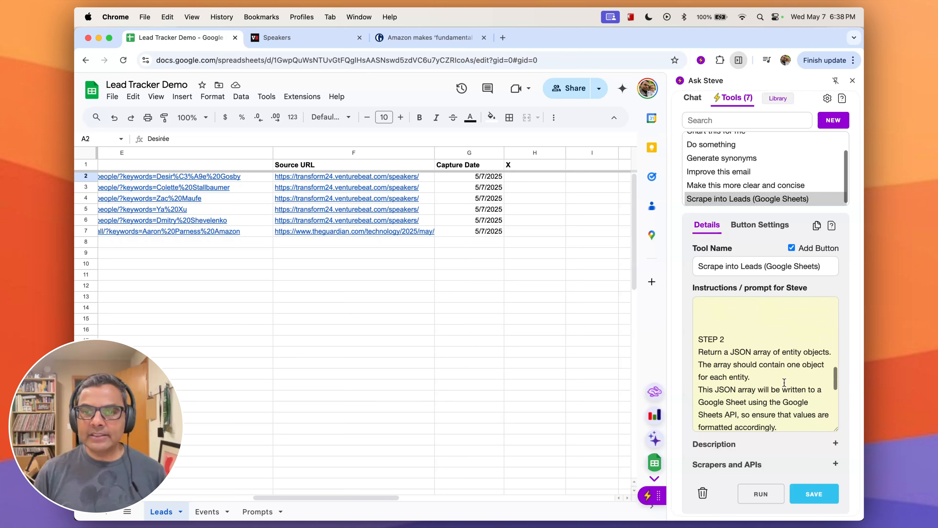
pyautogui.scroll(-3, 779, 410)
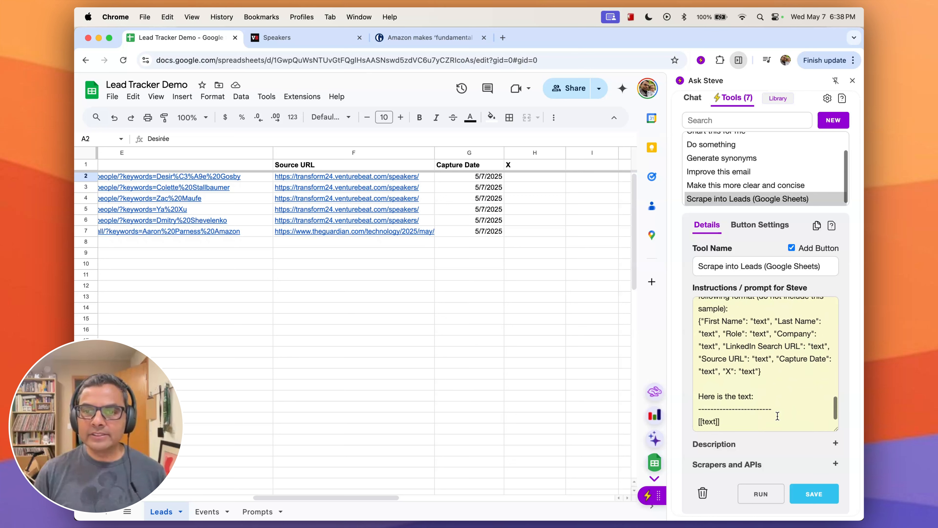
pyautogui.scroll(10, 772, 399)
# Add above STEP 2 of the prompt: "For LinkedIn Search URL, use first name, last name and company as search terms."
pyautogui.click(719, 342)
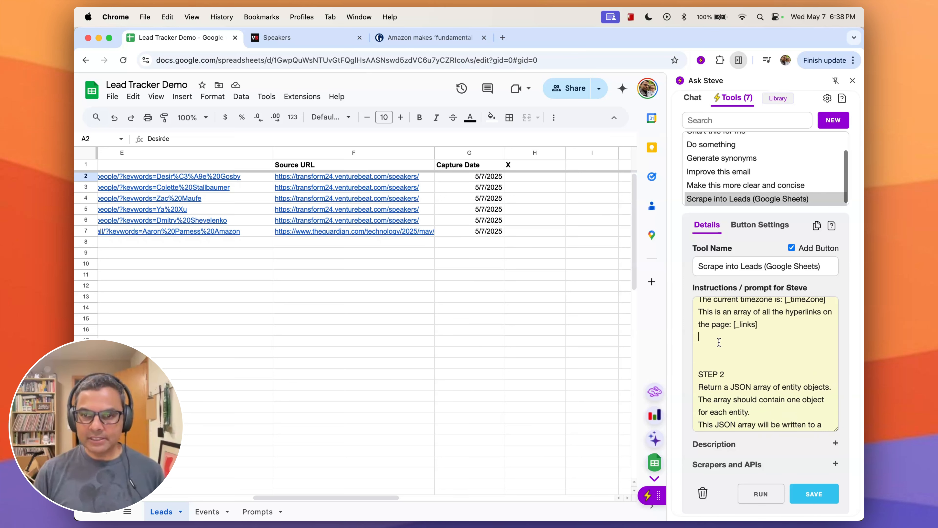
pyautogui.scroll(-2, 723, 340)
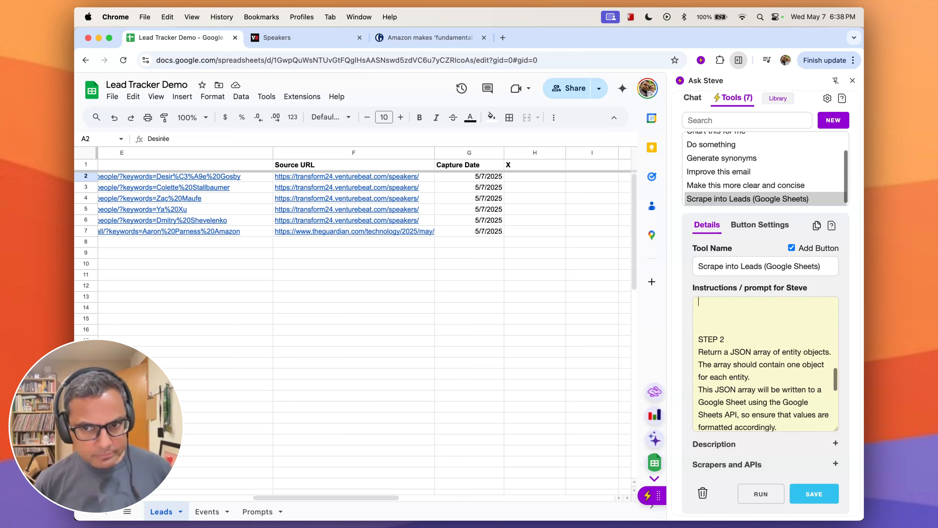
pyautogui.scroll(2, 740, 351)
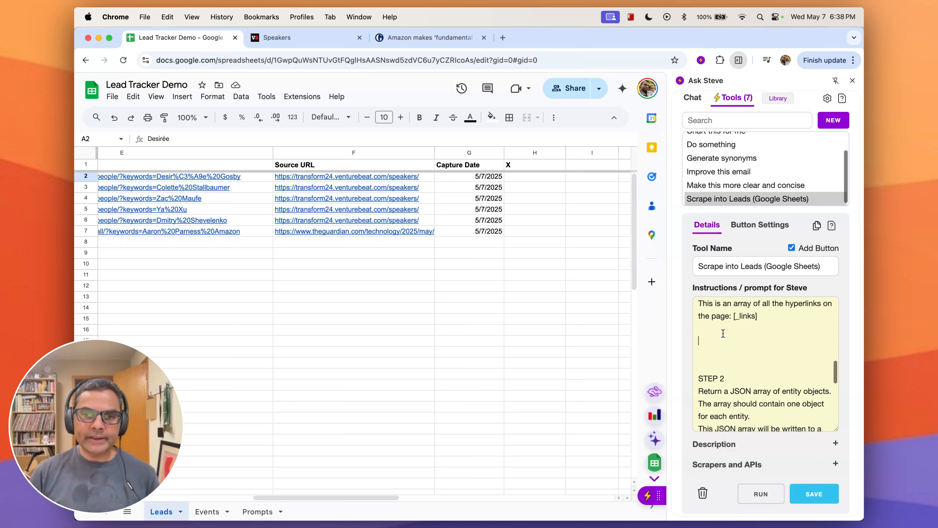
pyautogui.hscroll(-10, 435, 317)
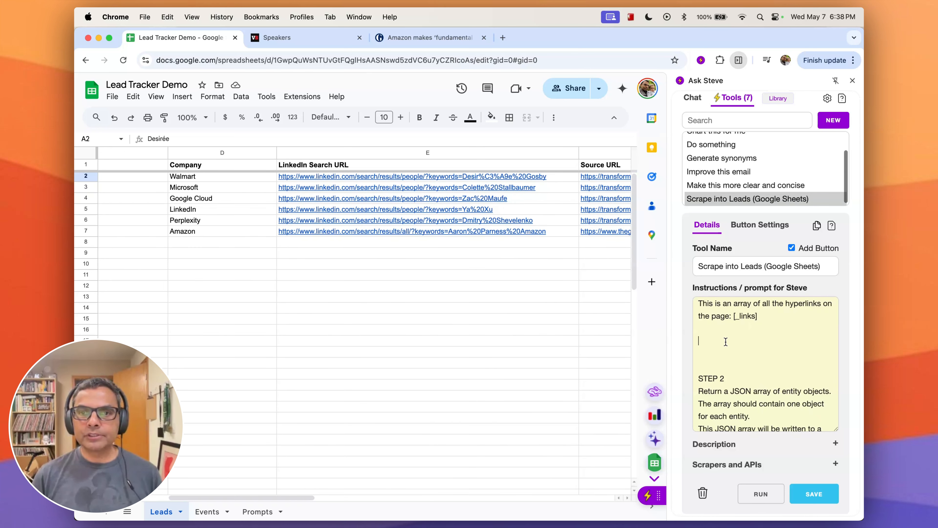
pyautogui.write('For LI')
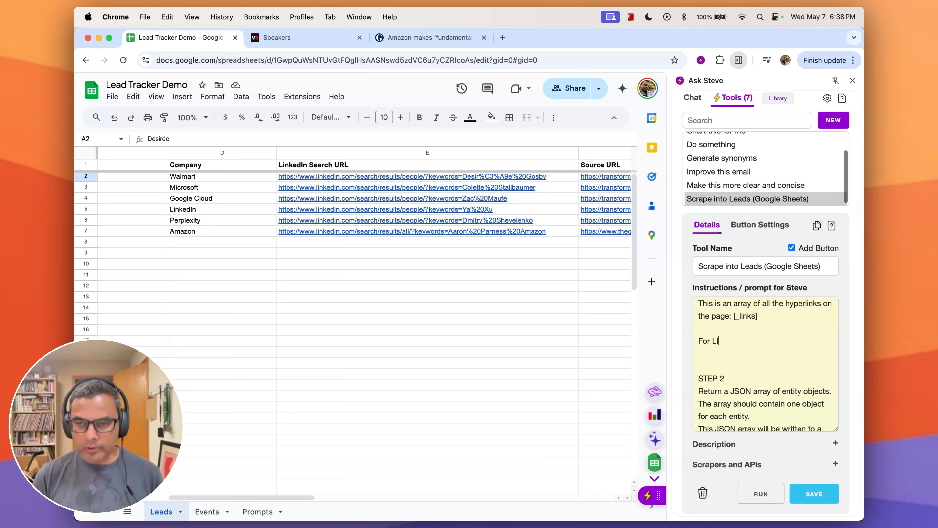
pyautogui.write('nkedinke')
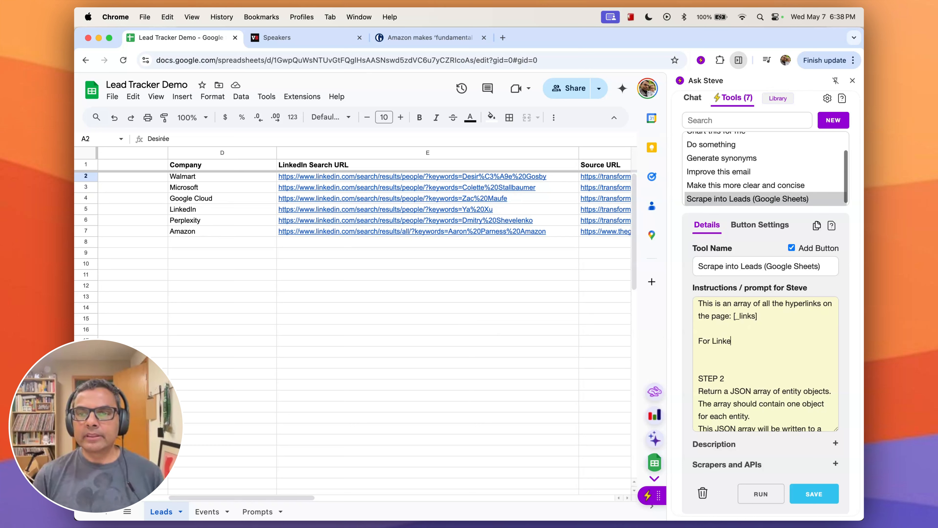
pyautogui.write('dIn Search ')
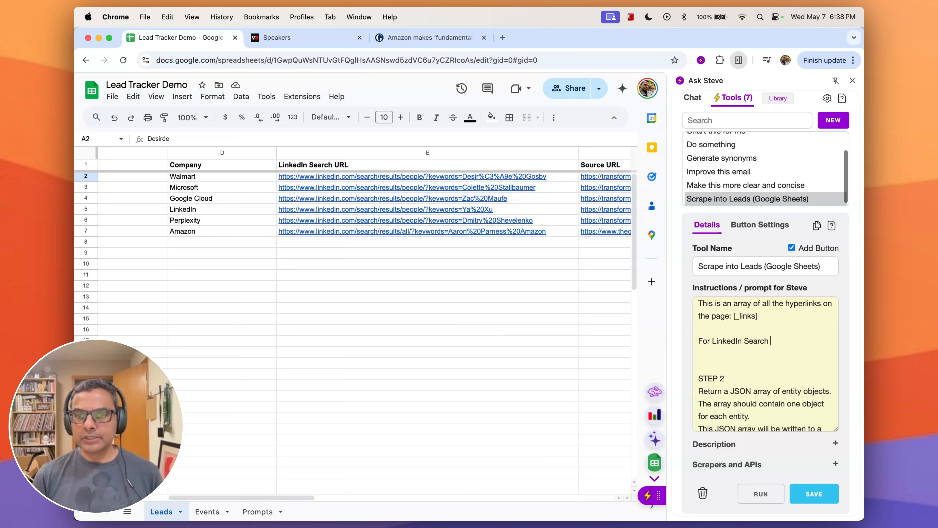
pyautogui.write('URL, use fir')
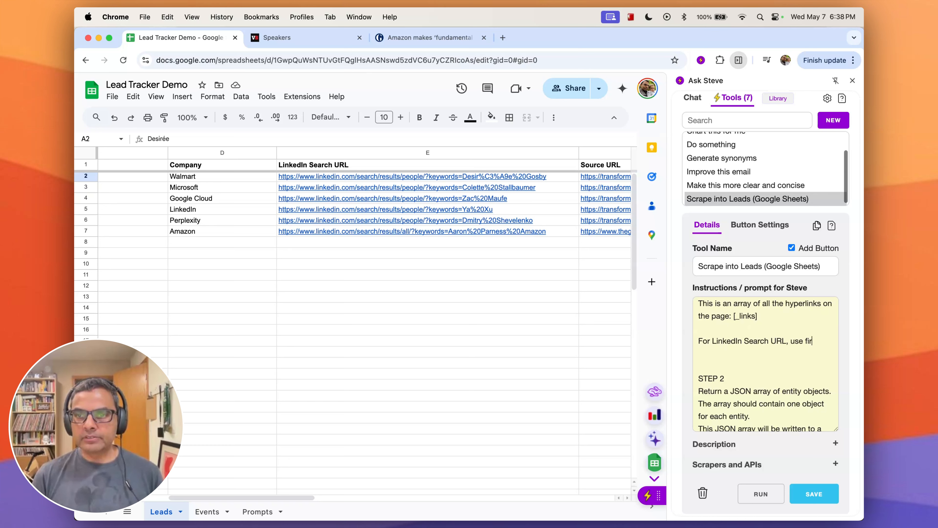
pyautogui.write('st name, last nam')
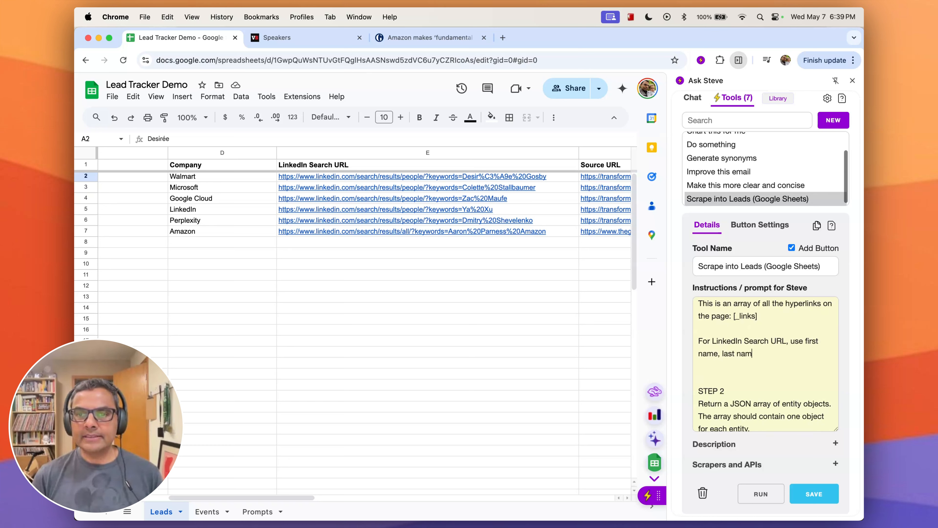
pyautogui.write('e and company a')
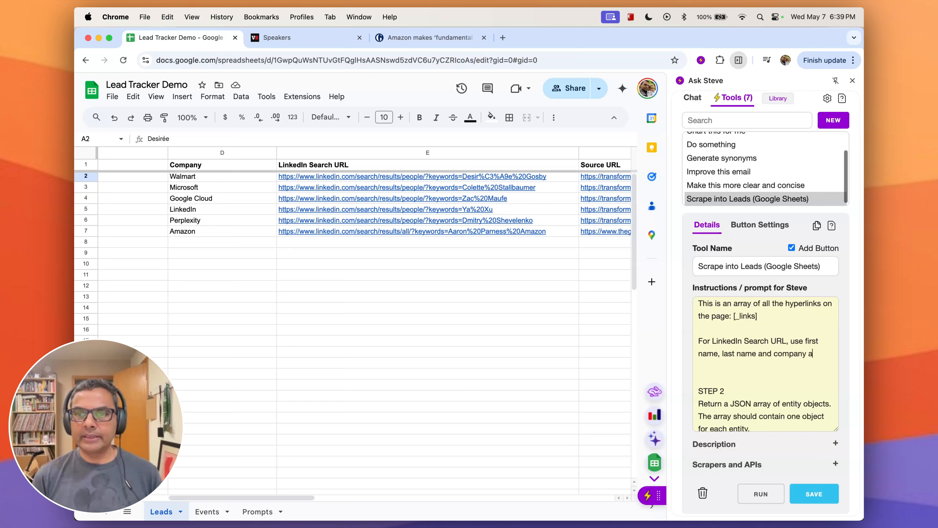
pyautogui.write('s search terms.')
pyautogui.press('Return')
pyautogui.press('Return')
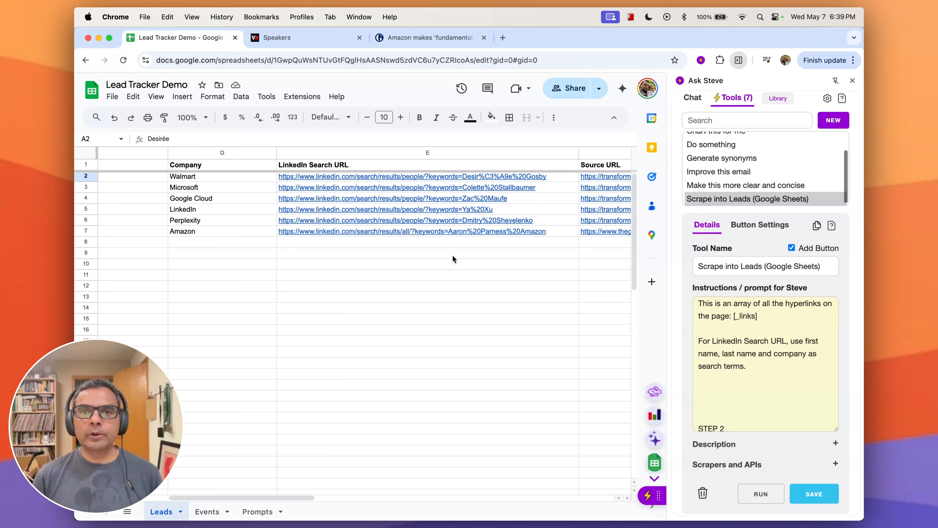
# Add the instruction "For the X column, guess the gender of the person and put in either Male or Female." and save the tool
pyautogui.hscroll(10, 454, 257)
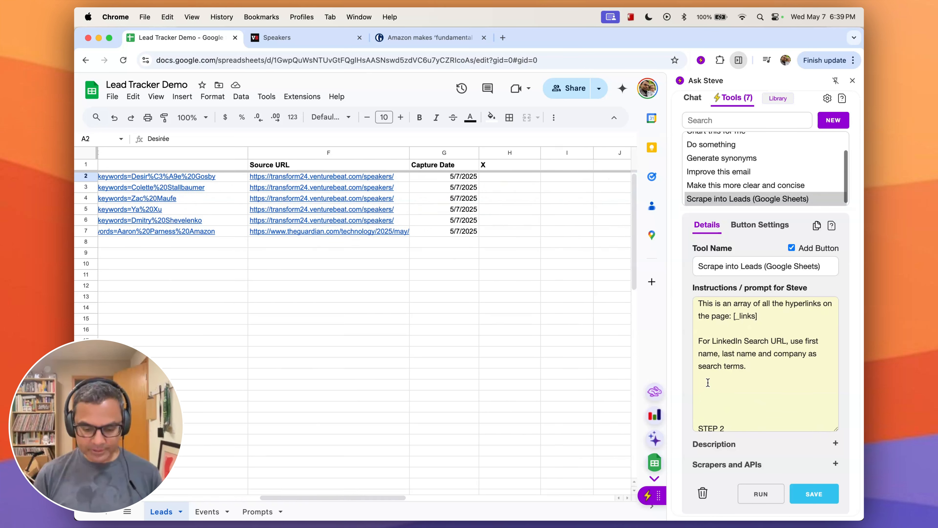
pyautogui.write('For the X')
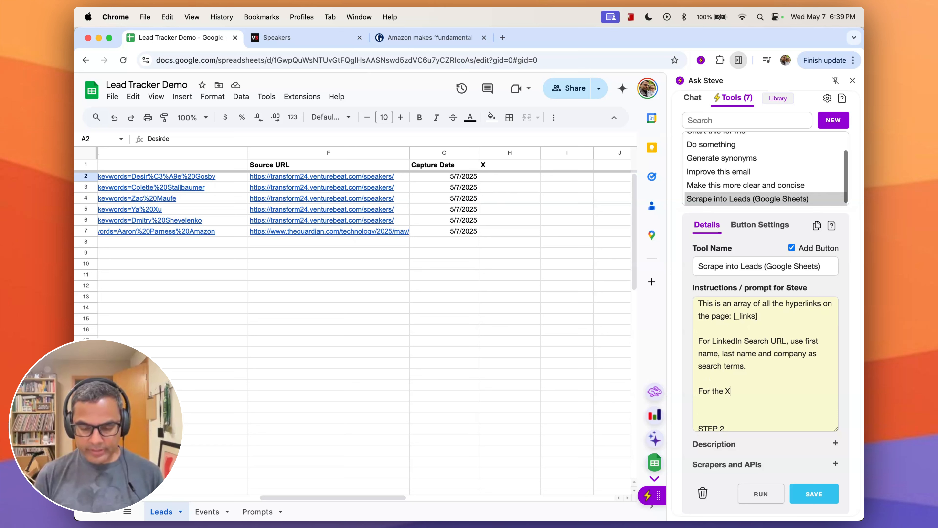
pyautogui.write(' column,')
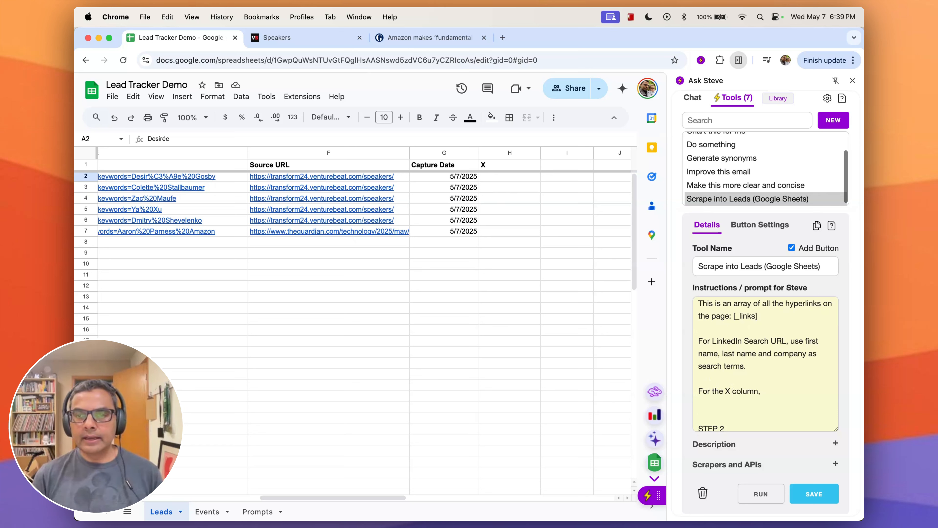
pyautogui.write(' guess t')
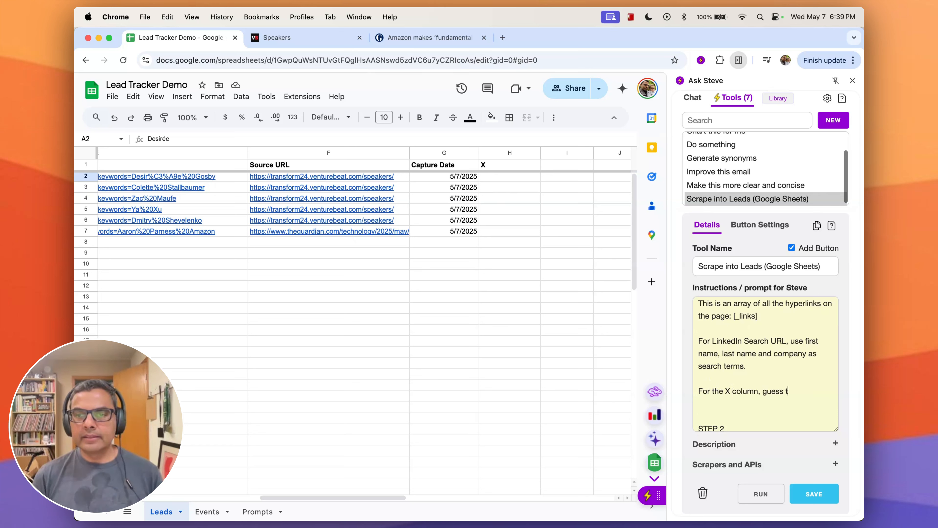
pyautogui.write('he gen')
pyautogui.press('BackSpace')
pyautogui.press('BackSpace')
pyautogui.press('BackSpace')
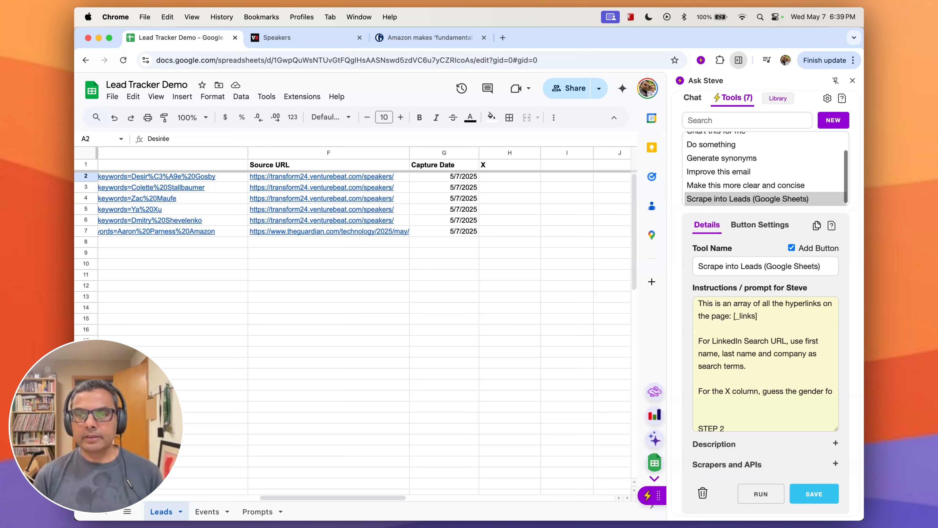
pyautogui.write('f the pers')
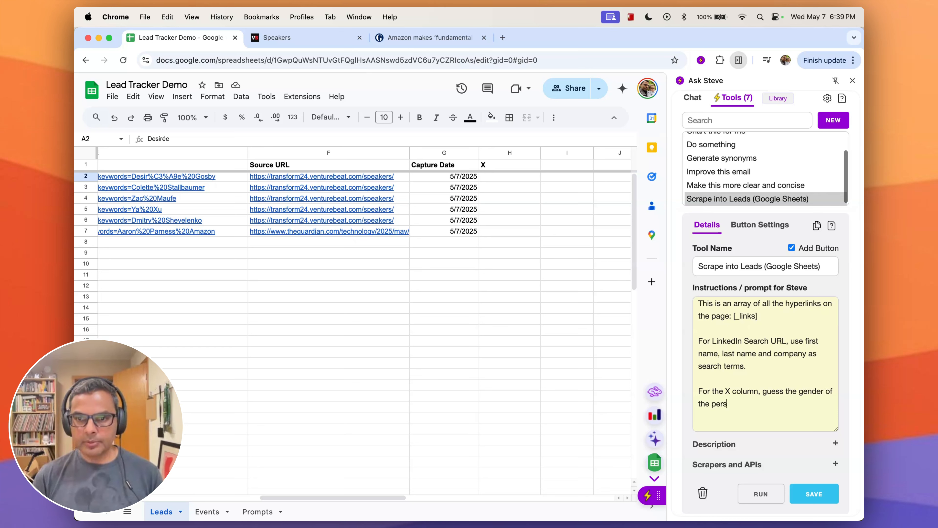
pyautogui.write('on and put in e')
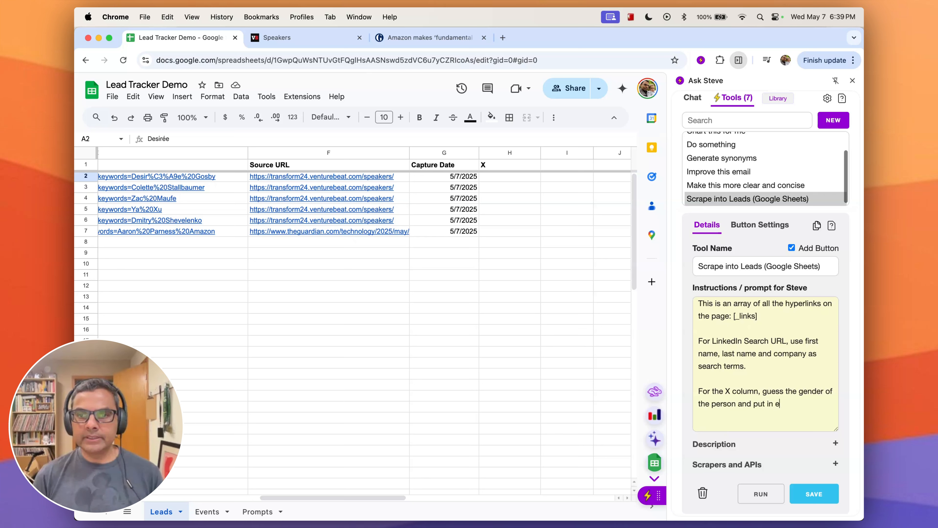
pyautogui.write('ithe M')
pyautogui.press('BackSpace')
pyautogui.press('BackSpace')
pyautogui.write('r ')
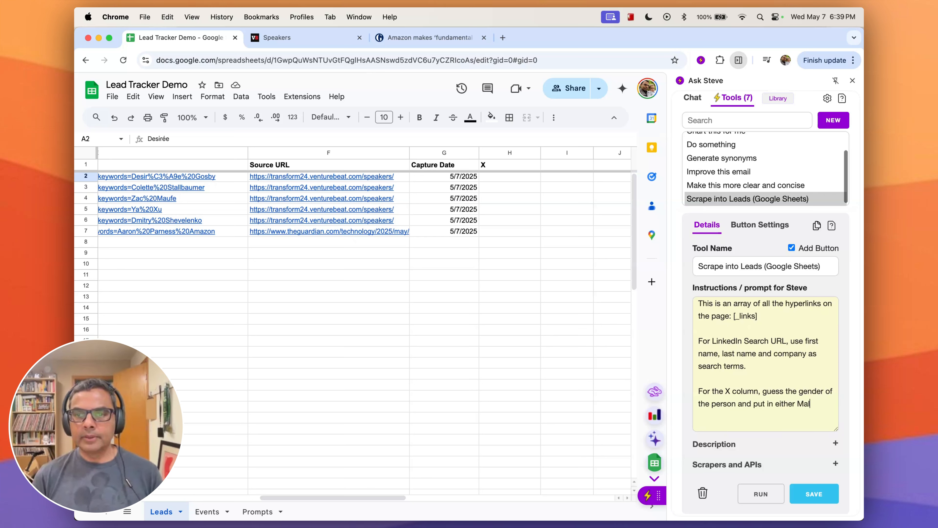
pyautogui.write('Male or Female.')
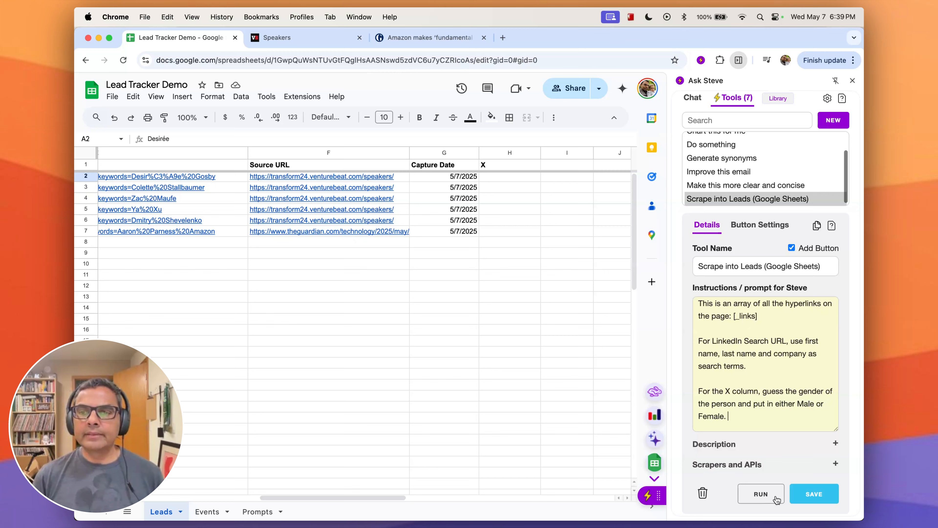
pyautogui.click(814, 494)
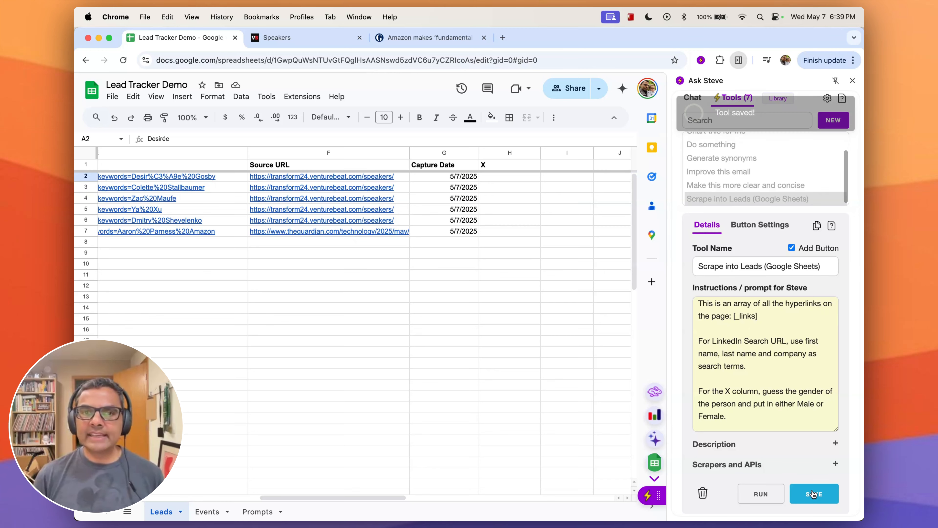
# Rerun Scrape into Leads on the same five speakers on the VB Transform page and check the X values in the output
pyautogui.click(302, 42)
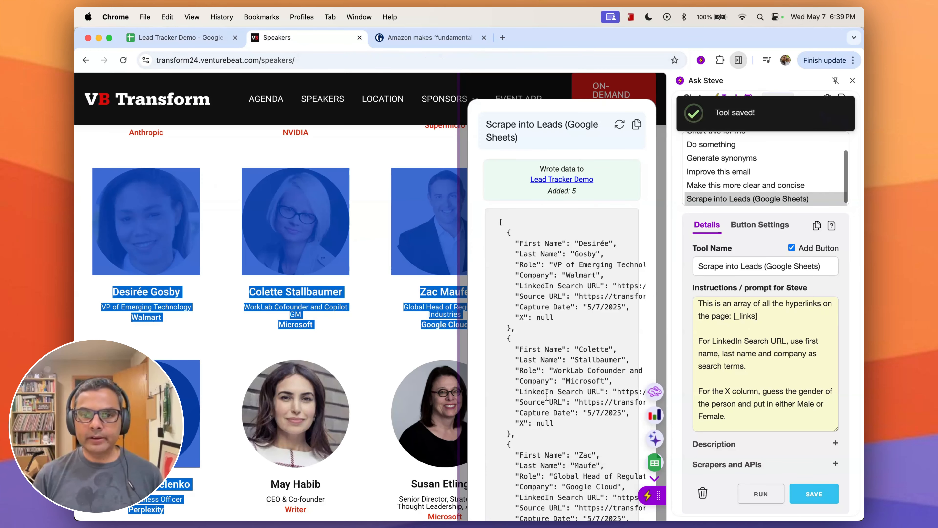
pyautogui.click(652, 462)
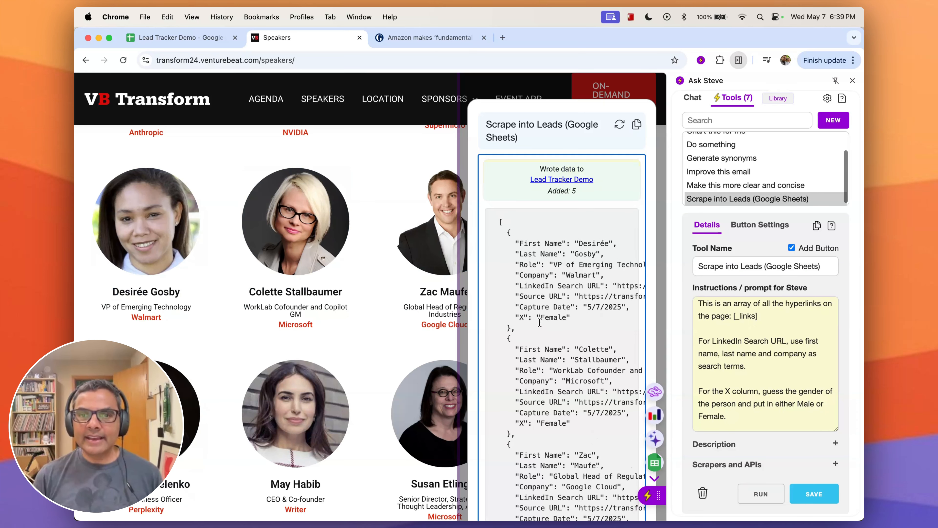
pyautogui.moveTo(537, 317); pyautogui.dragTo(570, 318)
pyautogui.moveTo(536, 423); pyautogui.dragTo(567, 423)
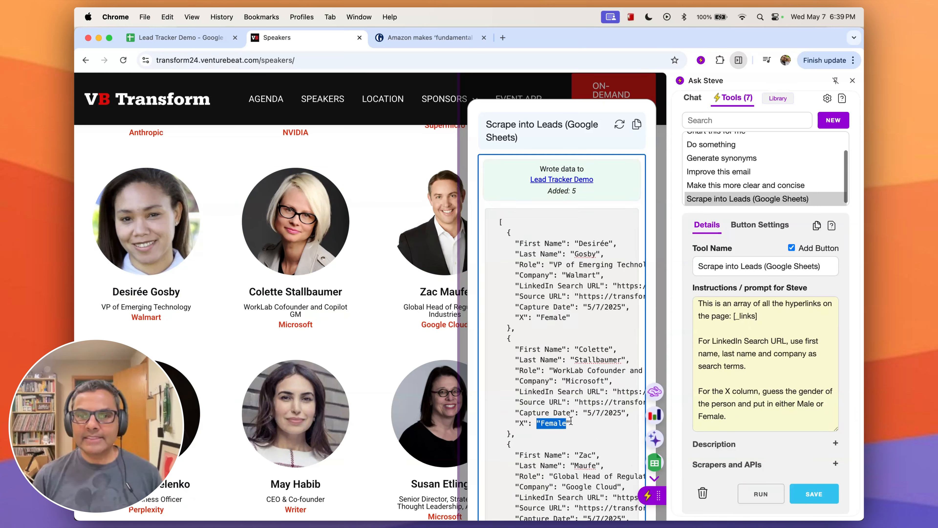
pyautogui.scroll(-5, 571, 421)
pyautogui.moveTo(537, 352); pyautogui.dragTo(559, 353)
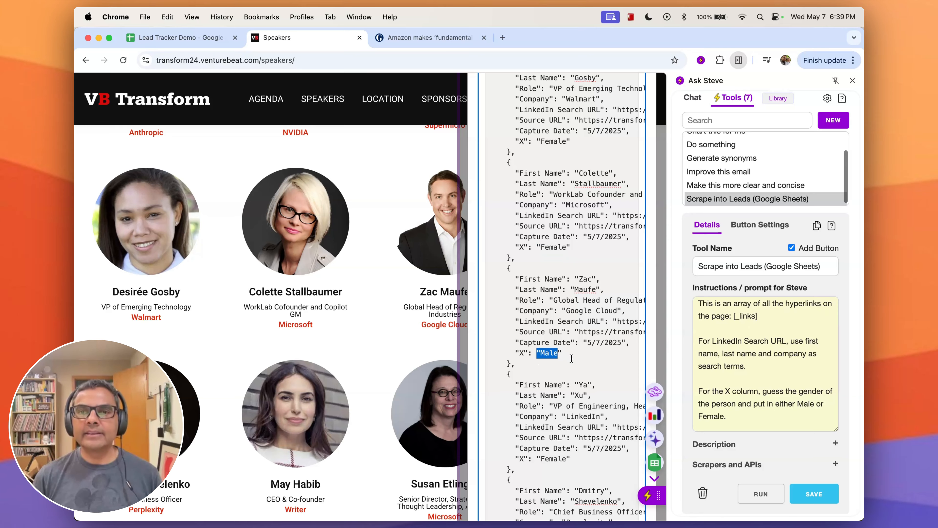
pyautogui.scroll(2, 571, 358)
# Review the newly added rows in the Lead Tracker Demo sheet, comparing their X and LinkedIn Search URL columns with the earlier rows
pyautogui.click(177, 37)
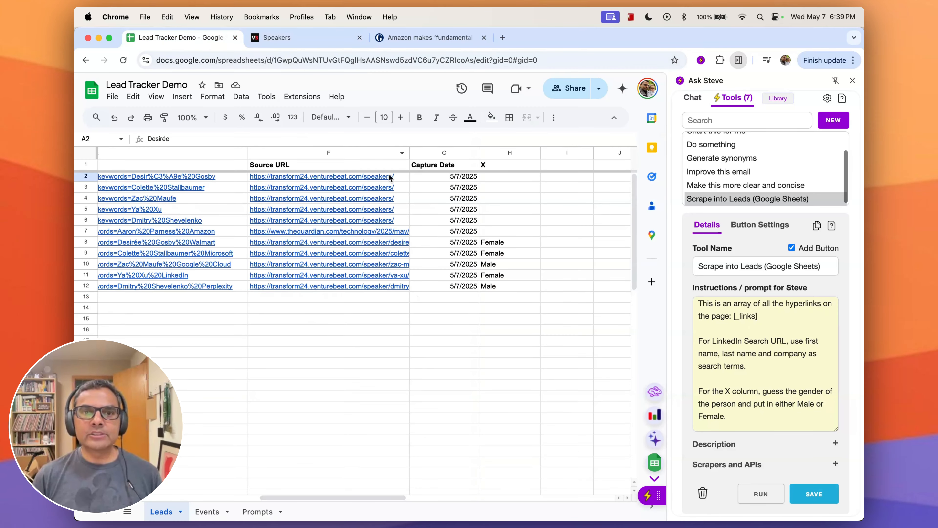
pyautogui.hscroll(-5, 285, 244)
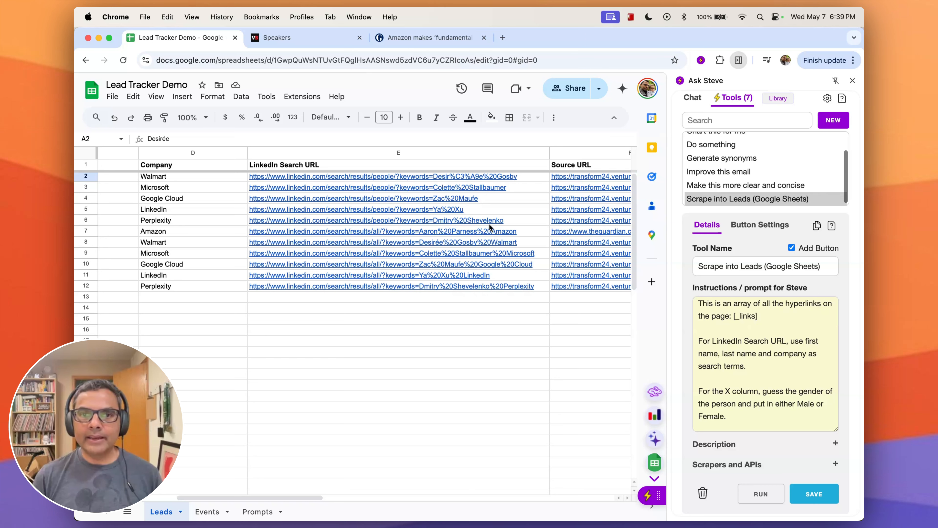
pyautogui.moveTo(509, 257)
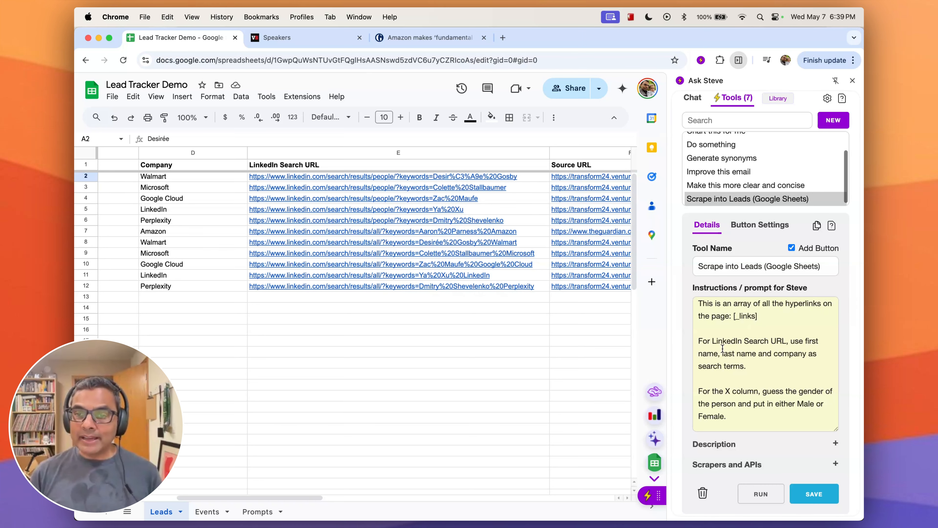
pyautogui.hscroll(5, 425, 296)
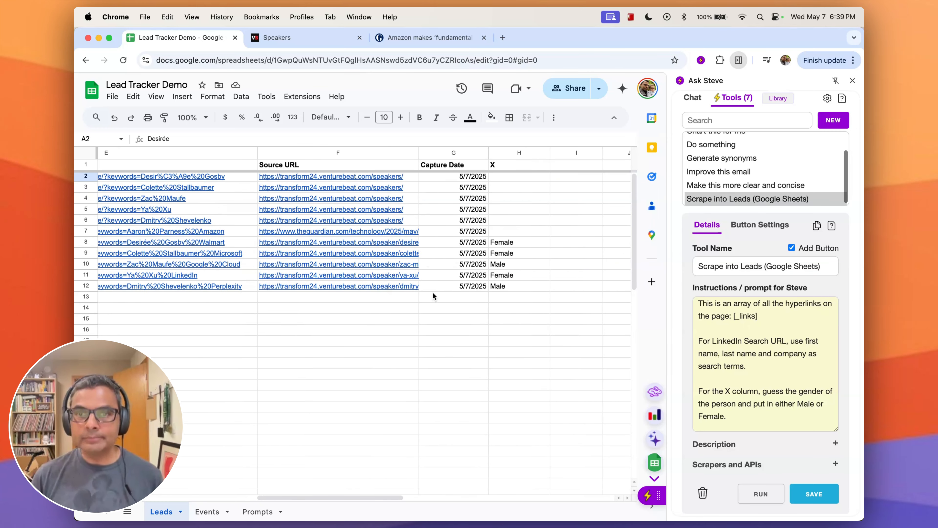
pyautogui.hscroll(-5, 432, 292)
# Examine the tool's Scrapers and APIs settings, including the Google Sheets connection, the target document and the available destination sheets
pyautogui.scroll(-5, 749, 352)
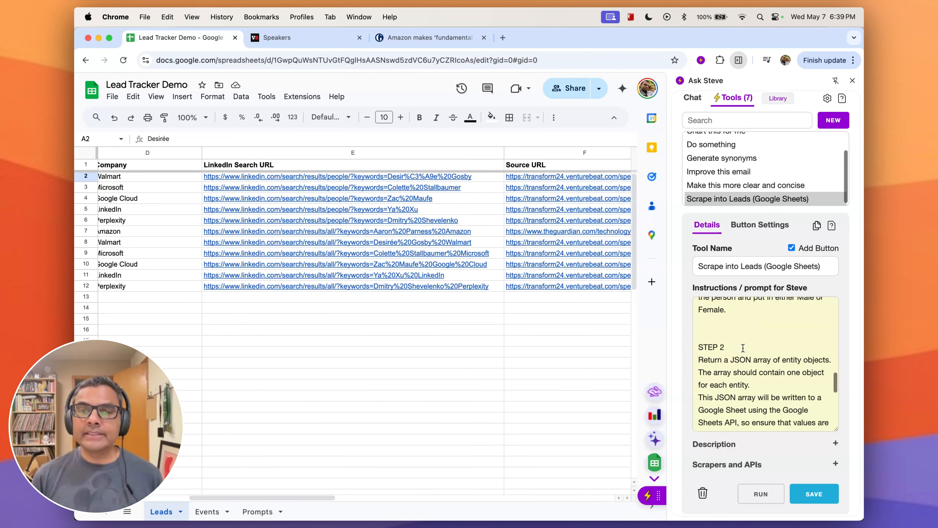
pyautogui.scroll(-1, 754, 462)
pyautogui.click(754, 461)
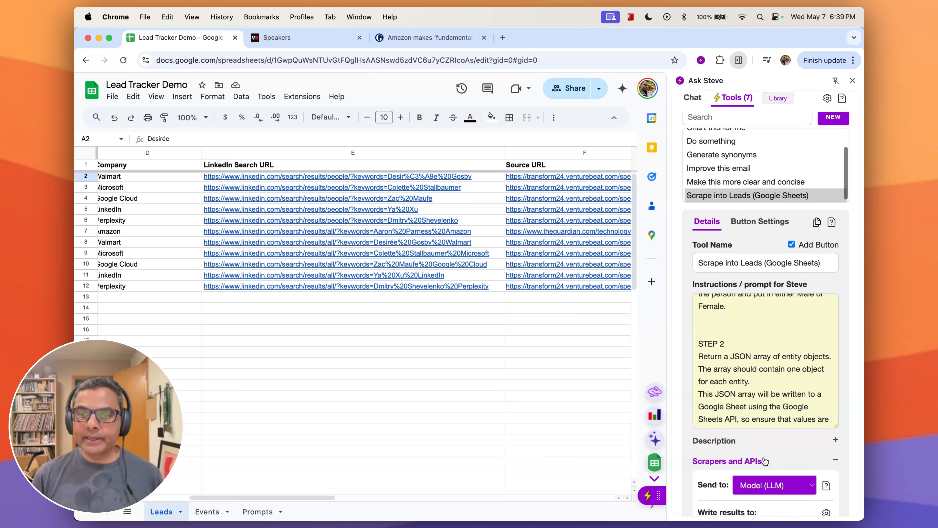
pyautogui.scroll(-3, 767, 455)
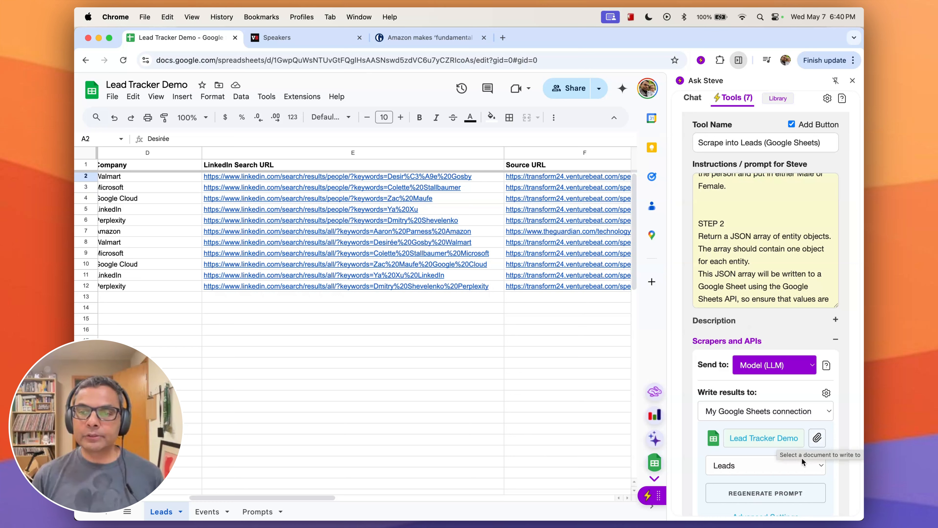
pyautogui.scroll(-3, 795, 458)
pyautogui.click(820, 367)
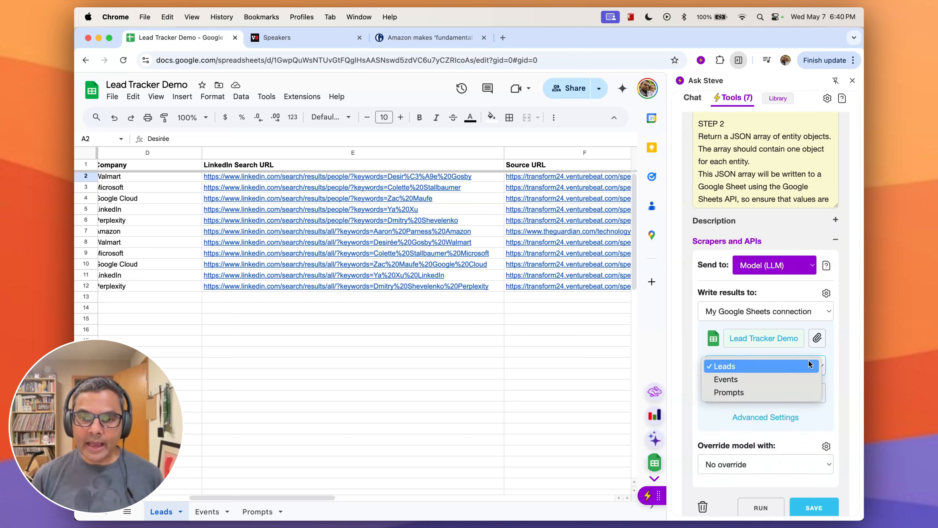
pyautogui.click(825, 354)
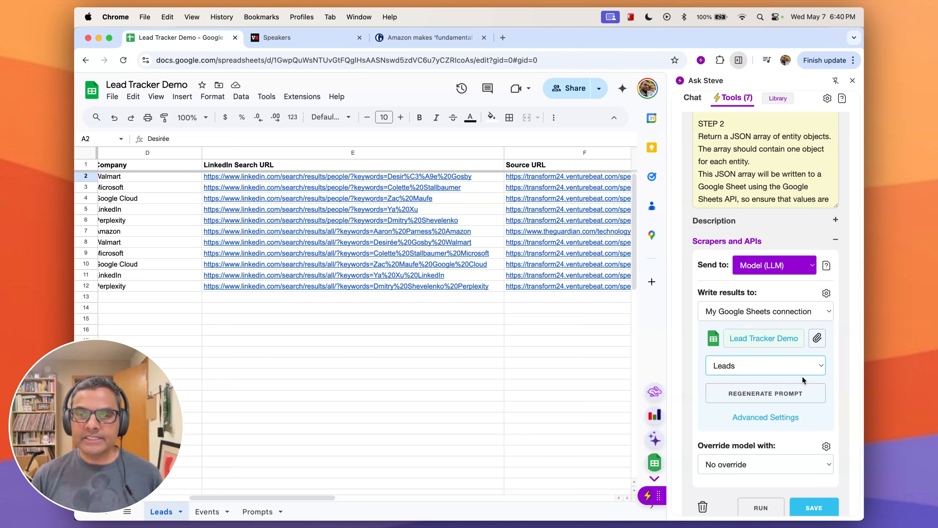
pyautogui.hscroll(10, 564, 284)
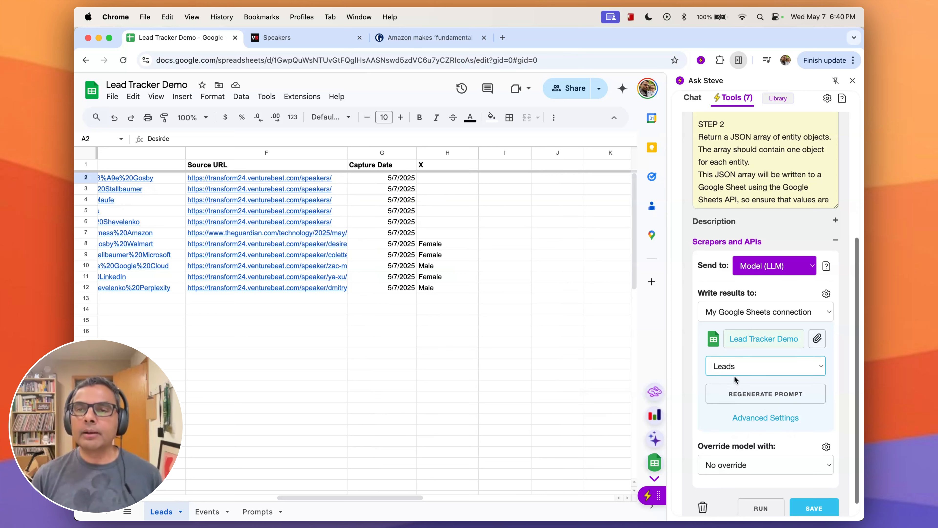
# Delete rows 8 to 12 from the Leads sheet of Lead Tracker Demo
pyautogui.scroll(3, 736, 333)
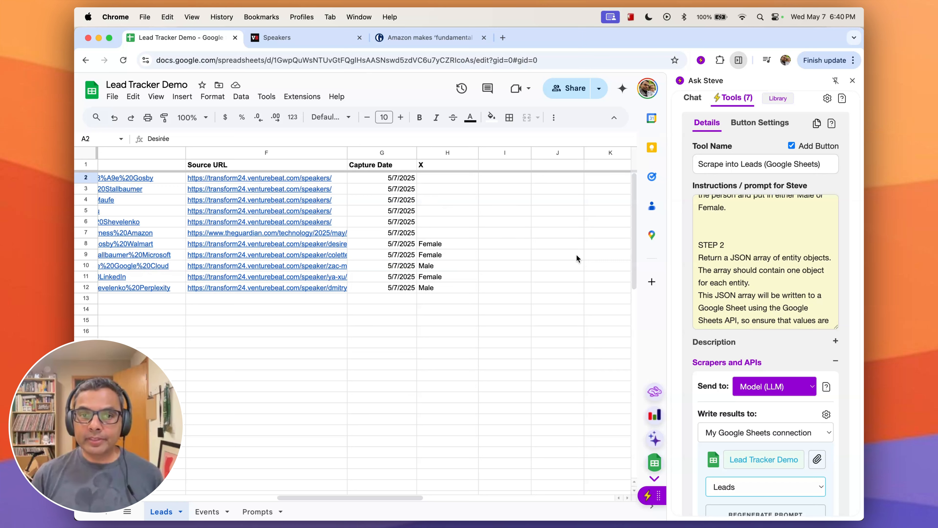
pyautogui.hscroll(-10, 576, 254)
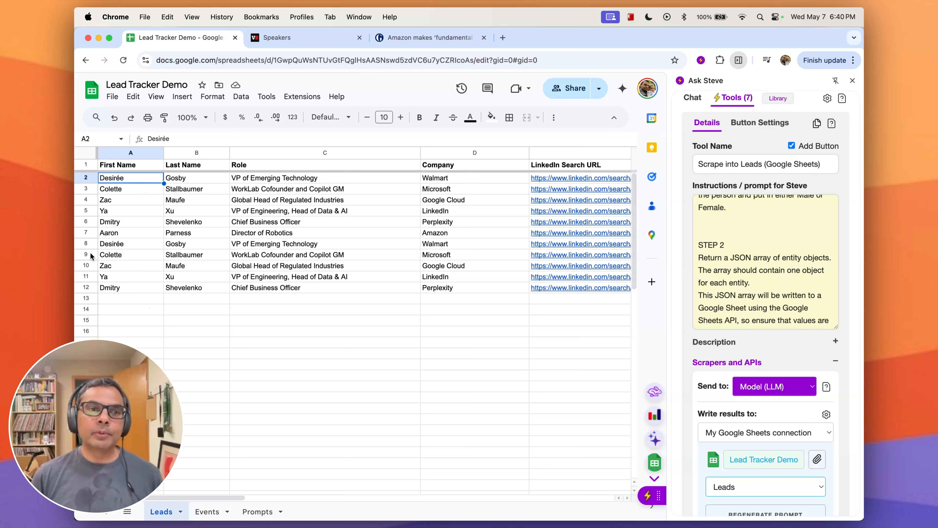
pyautogui.click(86, 243)
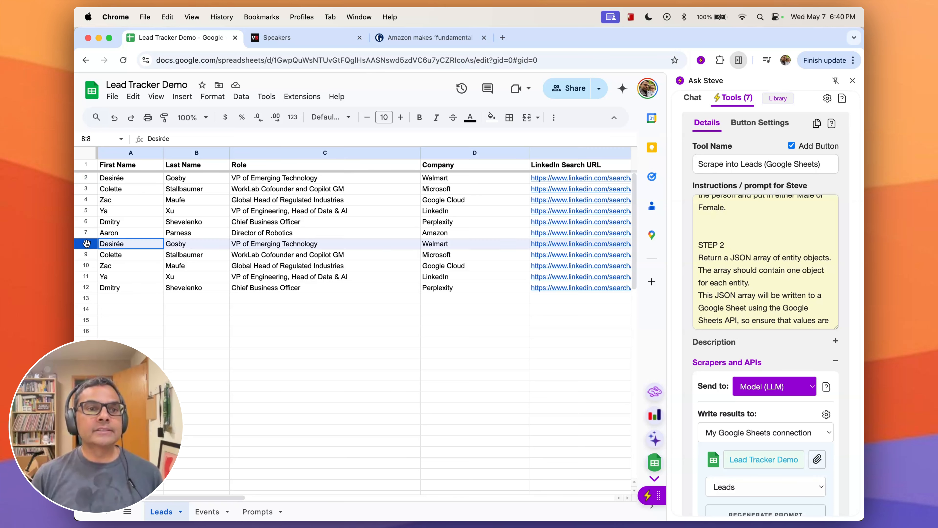
pyautogui.keyDown('shift'); pyautogui.click(87, 288); pyautogui.keyUp('shift')
pyautogui.rightClick(88, 289)
pyautogui.click(166, 365)
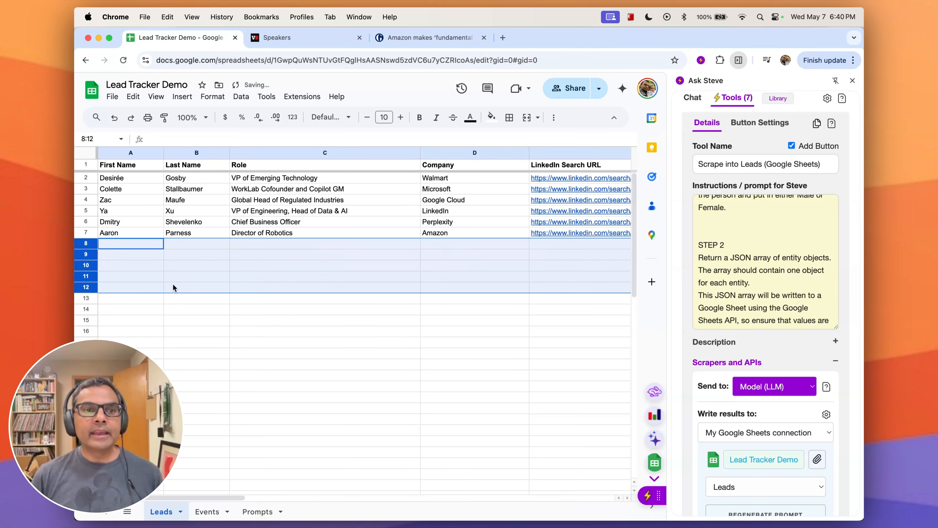
pyautogui.click(168, 276)
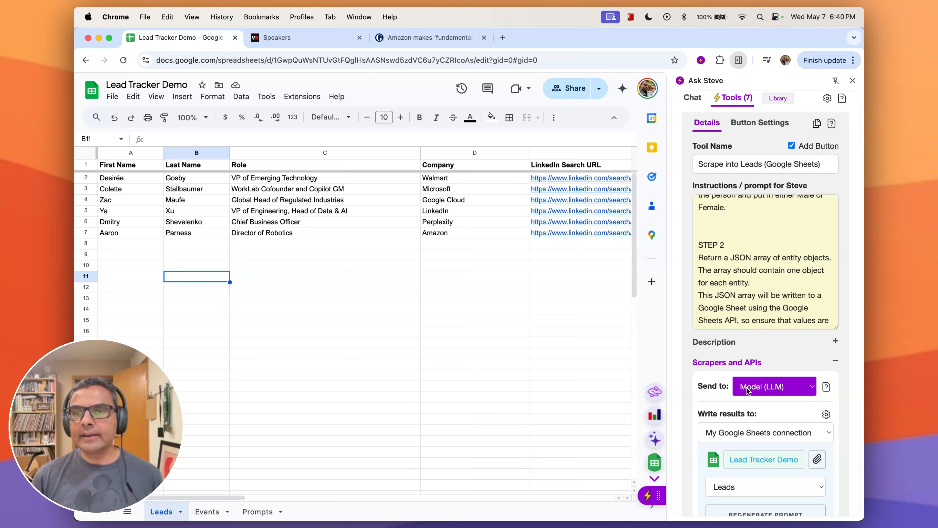
# Set the tool's advanced scraper settings to Skip Duplicates, matching on Company, First Name and Last Name, and save the tool
pyautogui.scroll(-3, 803, 451)
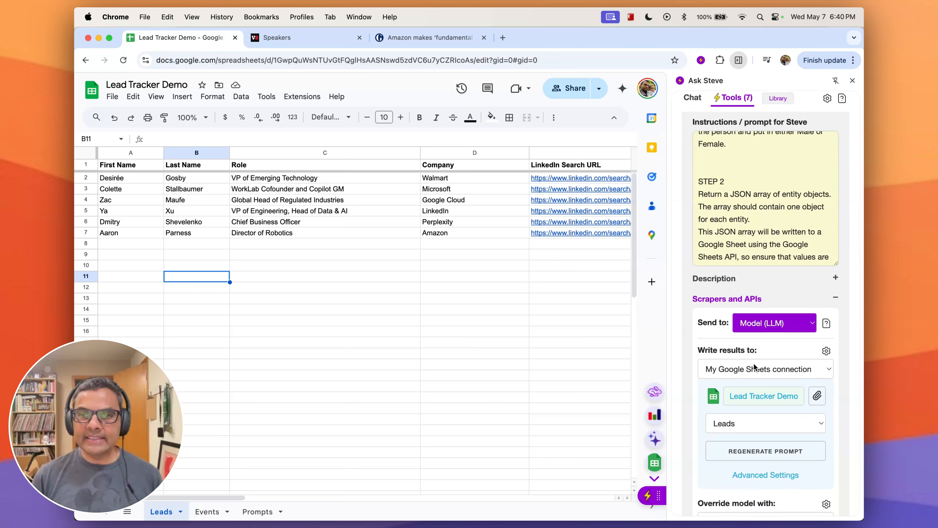
pyautogui.click(766, 474)
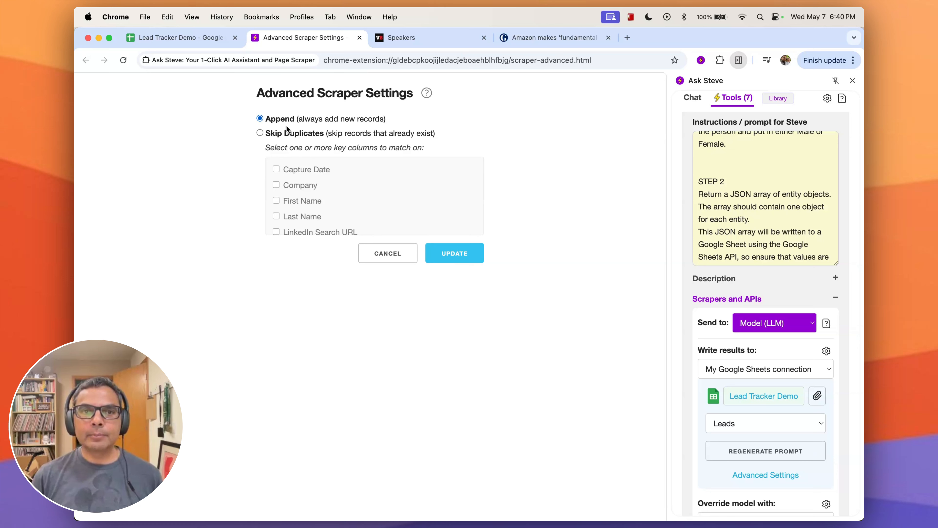
pyautogui.click(259, 132)
pyautogui.click(276, 200)
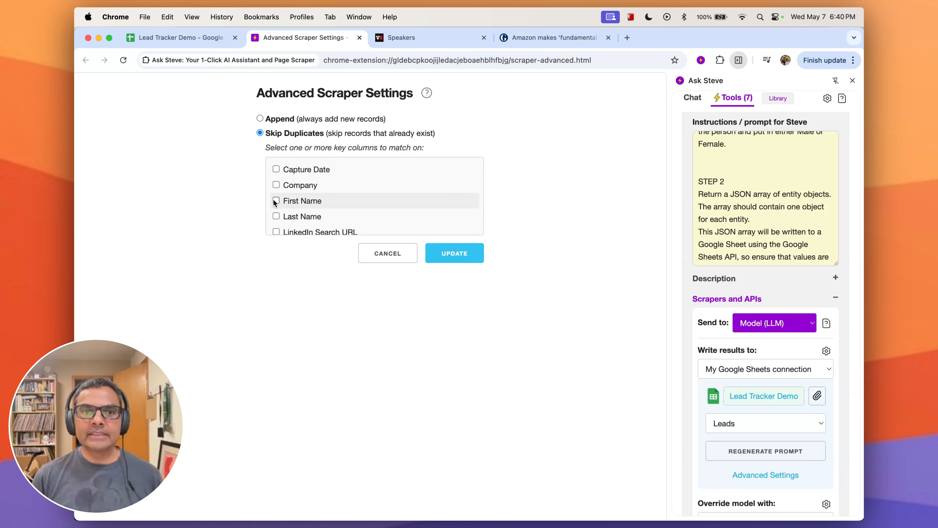
pyautogui.click(276, 217)
pyautogui.click(276, 185)
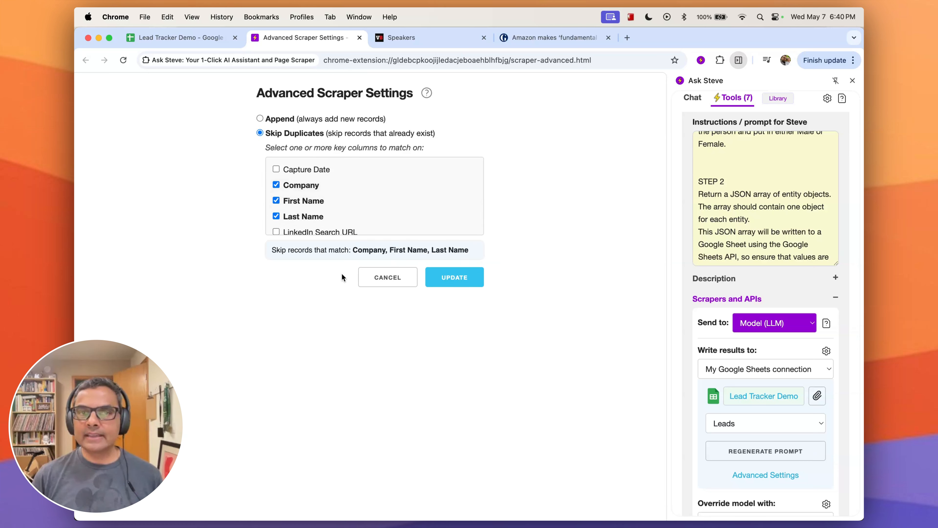
pyautogui.click(458, 283)
pyautogui.click(736, 348)
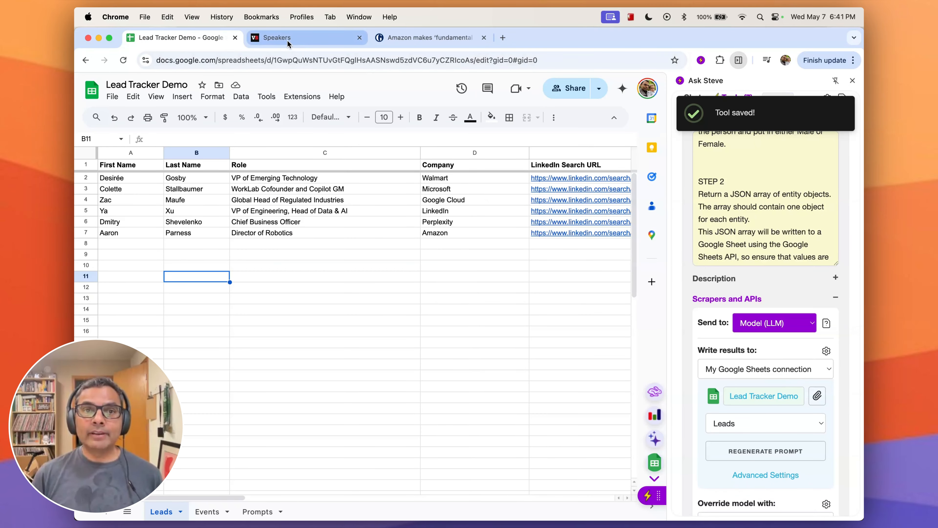
# Run Scrape into Leads on the VB Transform speakers from Walmart's VP of Emerging Technology through Writer's CEO & Co-founder
pyautogui.click(281, 37)
pyautogui.scroll(-4, 415, 325)
pyautogui.scroll(15, 414, 325)
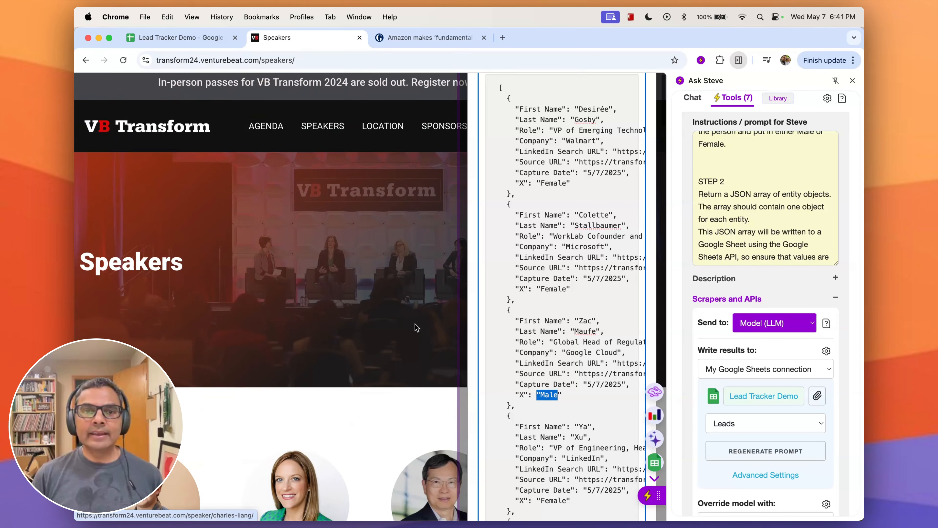
pyautogui.scroll(-10, 415, 325)
pyautogui.moveTo(104, 212); pyautogui.dragTo(380, 412)
pyautogui.scroll(1, 380, 411)
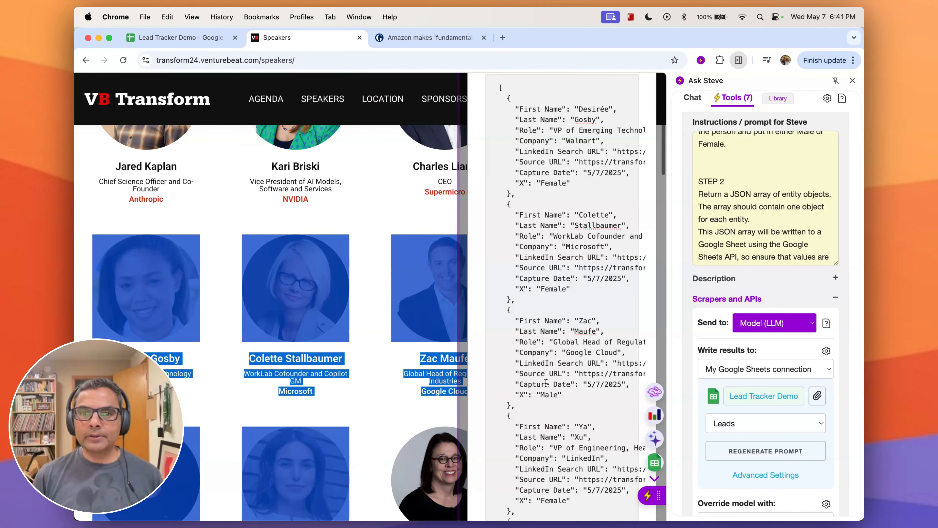
pyautogui.scroll(-6, 545, 379)
pyautogui.scroll(-2, 375, 383)
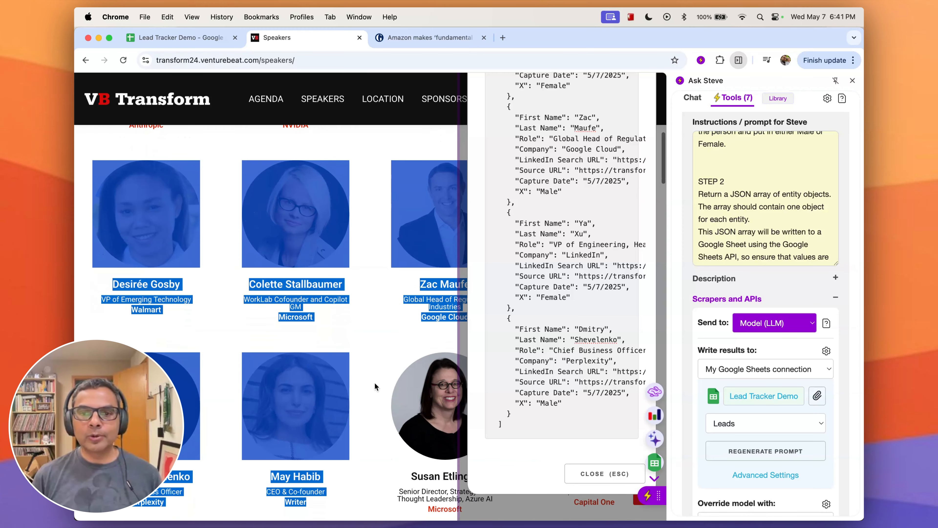
pyautogui.click(649, 495)
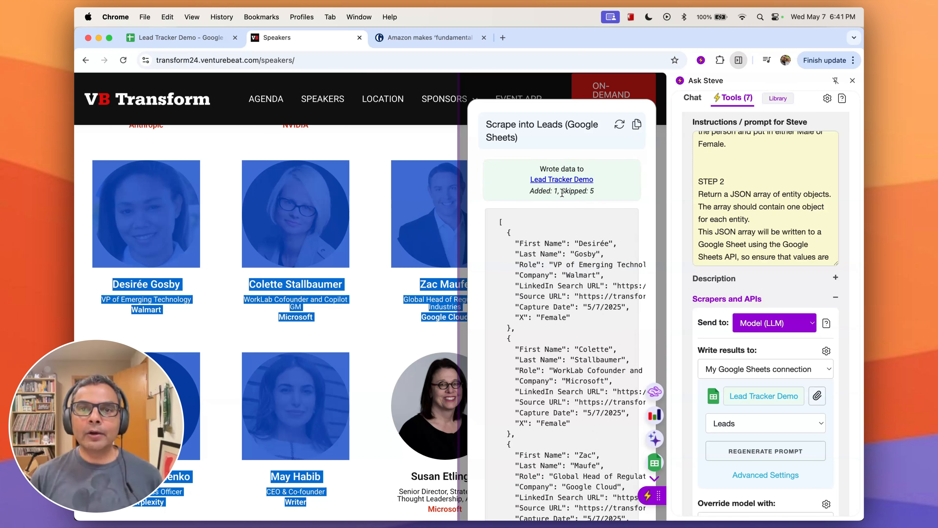
# Check the added and skipped counts in the scrape result, and inspect row 8 of the Leads sheet
pyautogui.moveTo(561, 192); pyautogui.dragTo(599, 191)
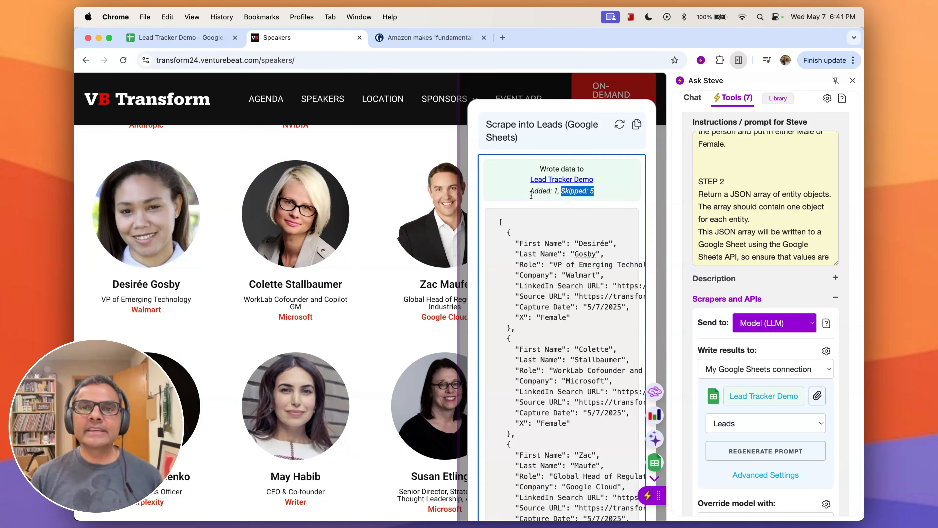
pyautogui.moveTo(531, 191); pyautogui.dragTo(561, 191)
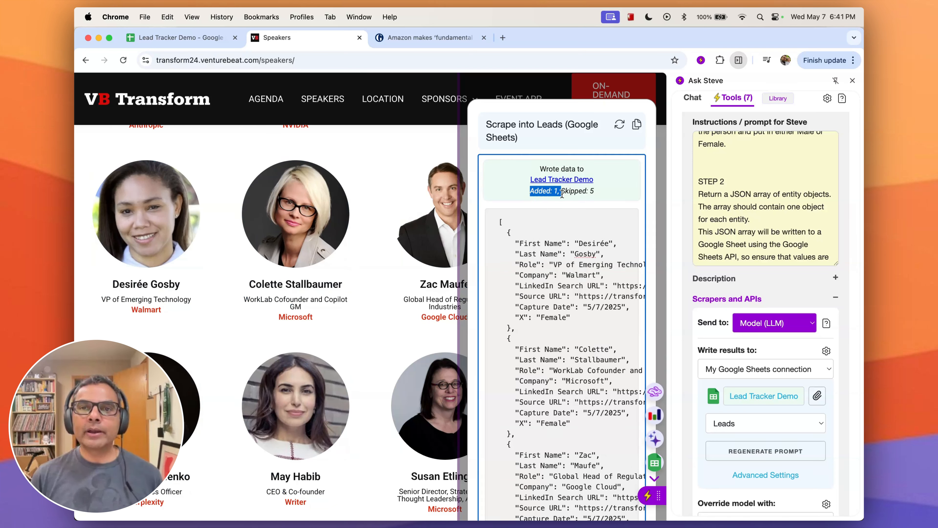
pyautogui.click(196, 39)
pyautogui.click(86, 243)
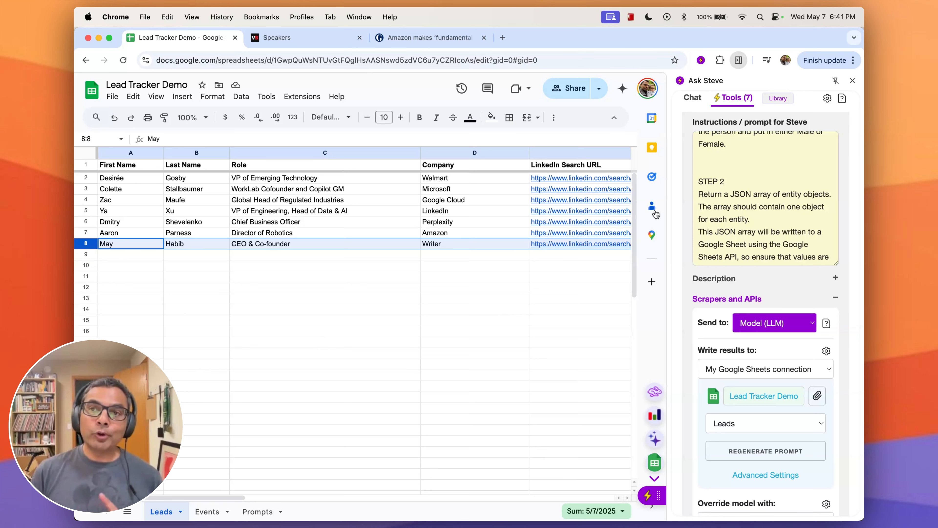
# Close the tool editor and open the Ask Steve chat beside the Leads sheet
pyautogui.click(852, 81)
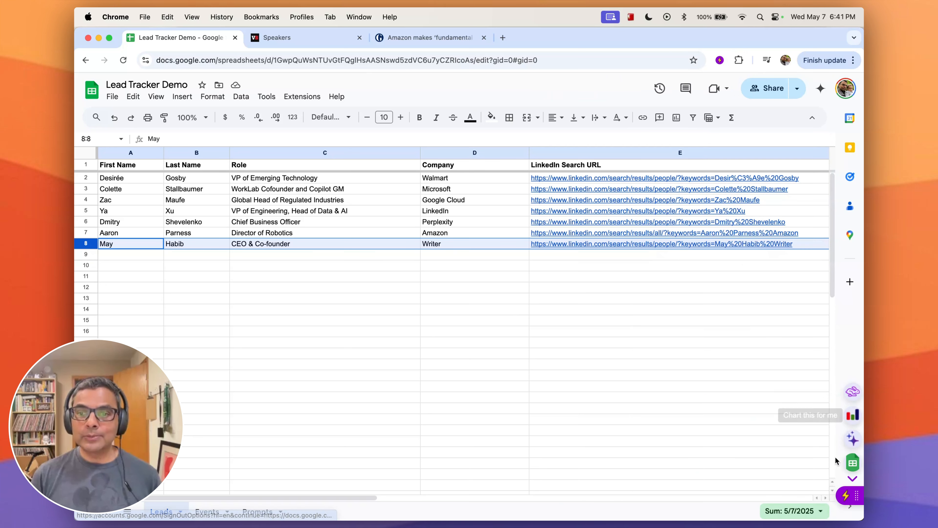
pyautogui.click(845, 495)
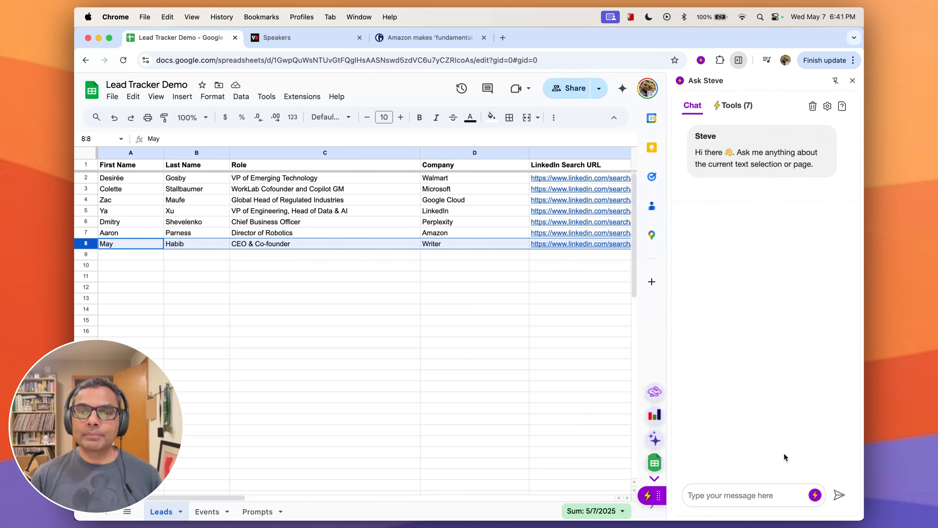
pyautogui.click(210, 254)
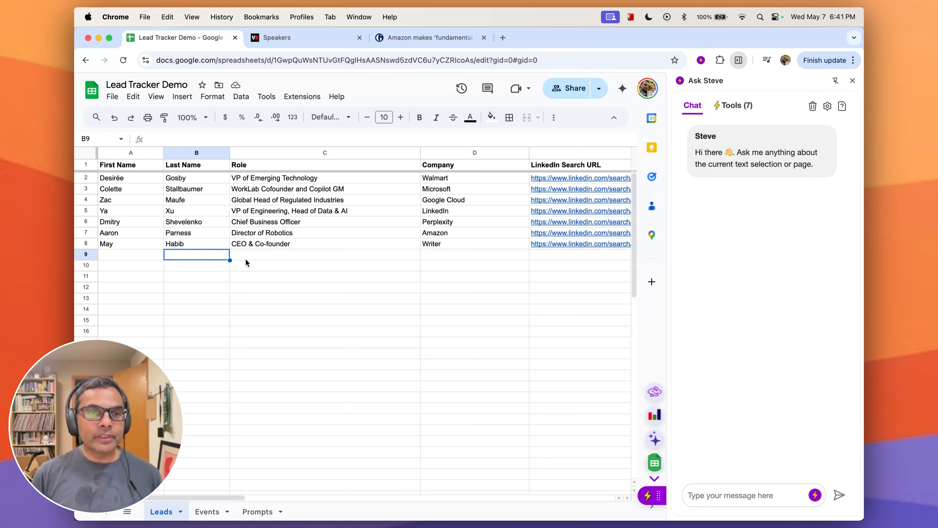
pyautogui.click(215, 269)
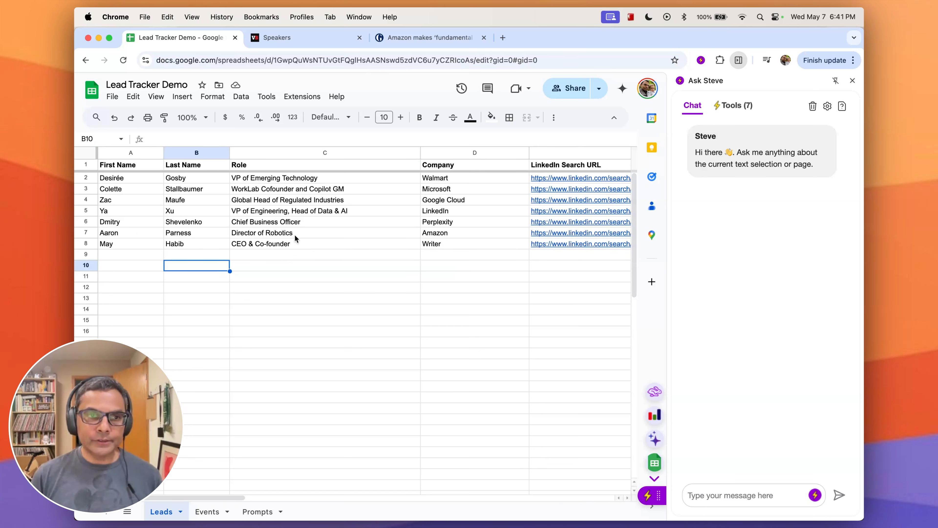
pyautogui.click(84, 202)
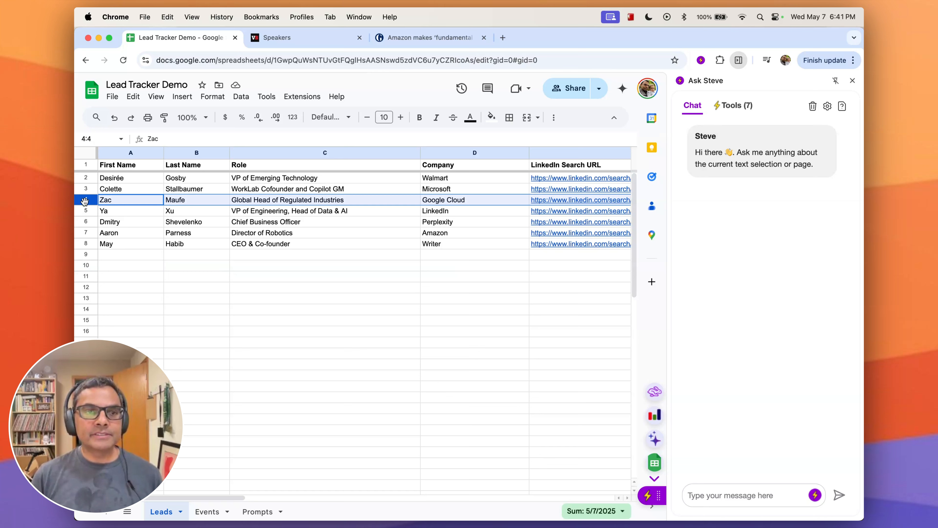
pyautogui.keyDown('shift'); pyautogui.click(85, 224); pyautogui.keyUp('shift')
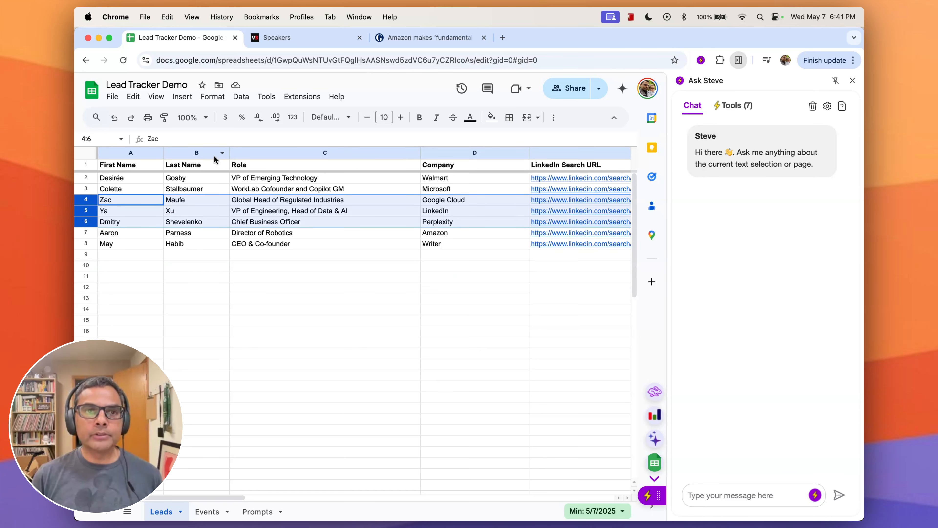
pyautogui.click(172, 190)
pyautogui.moveTo(172, 189); pyautogui.dragTo(398, 244)
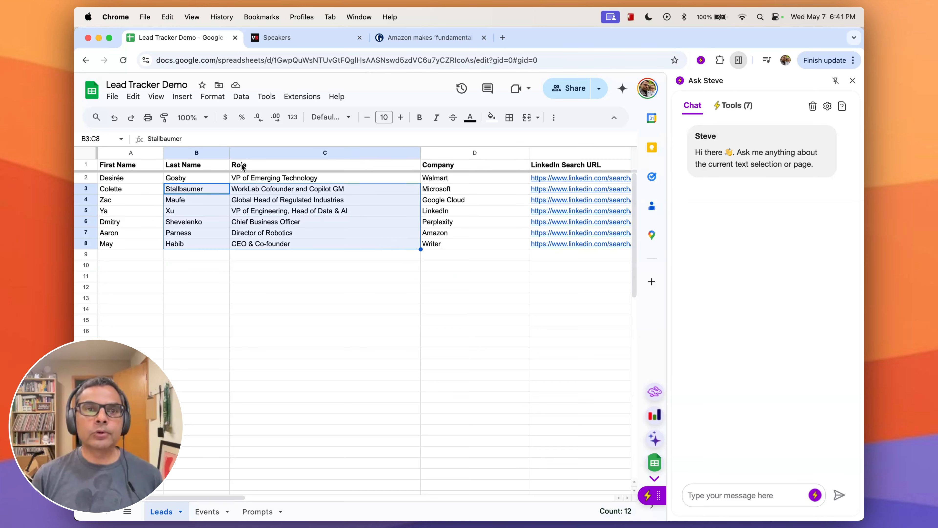
pyautogui.click(200, 152)
pyautogui.keyDown('shift'); pyautogui.click(284, 152); pyautogui.keyUp('shift')
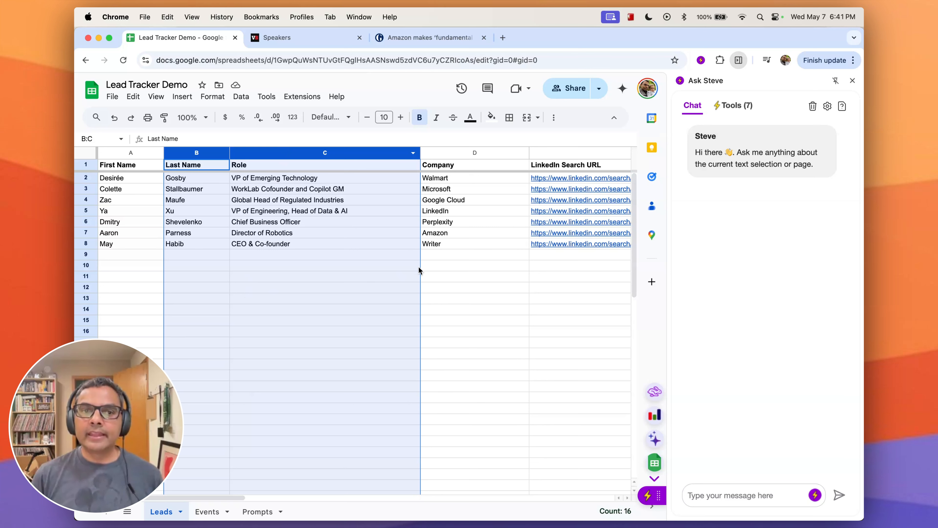
pyautogui.click(440, 256)
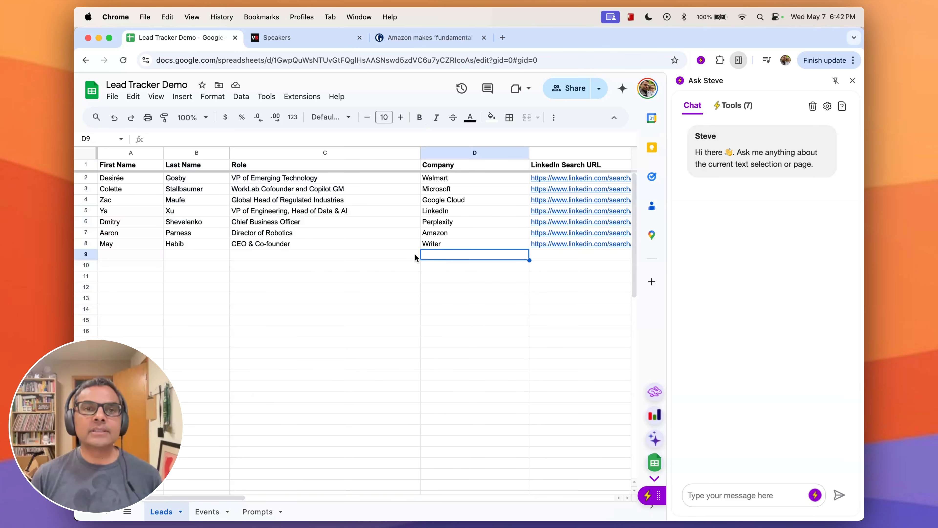
# Ask Steve in the chat "which of these people is a ceo" about the Leads sheet
pyautogui.click(730, 497)
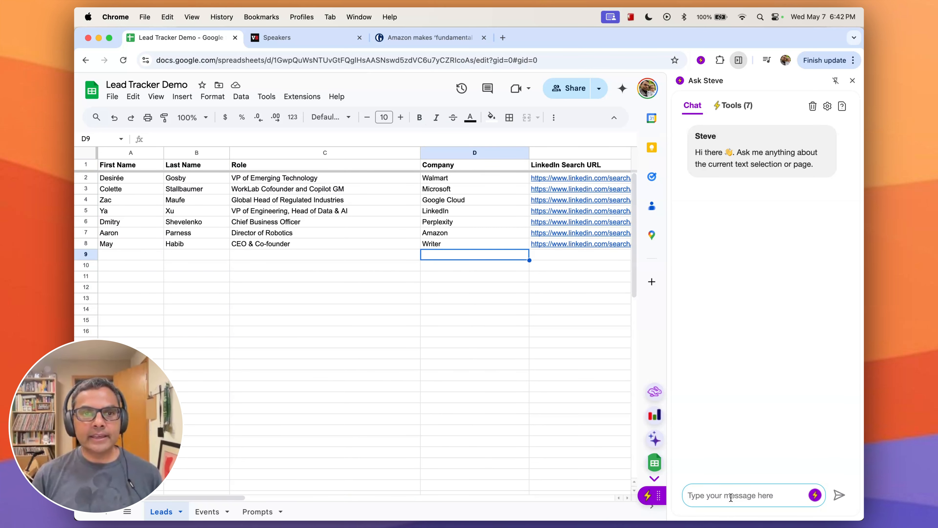
pyautogui.write('which of thes')
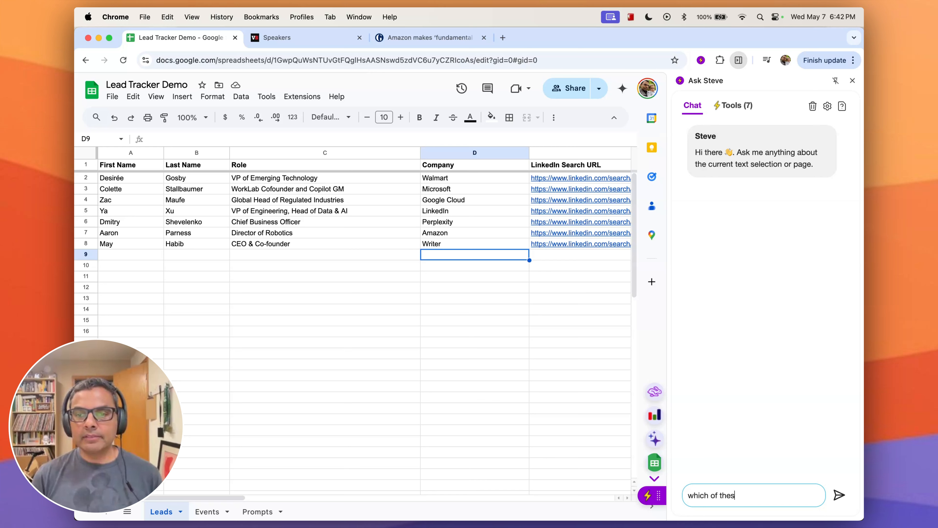
pyautogui.write('e people is a ceo')
pyautogui.press('Return')
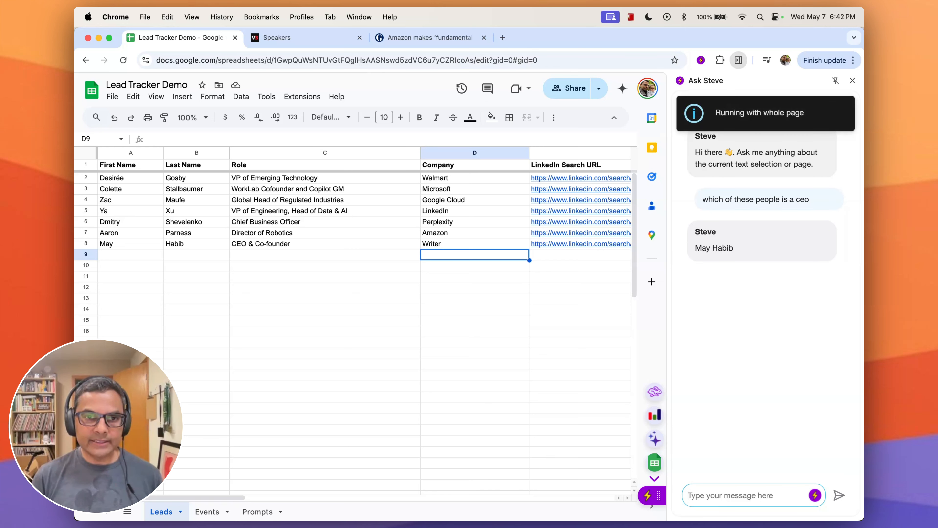
# Ask Steve the follow-up question "who works for perplexity" in the same chat
pyautogui.write('who works p')
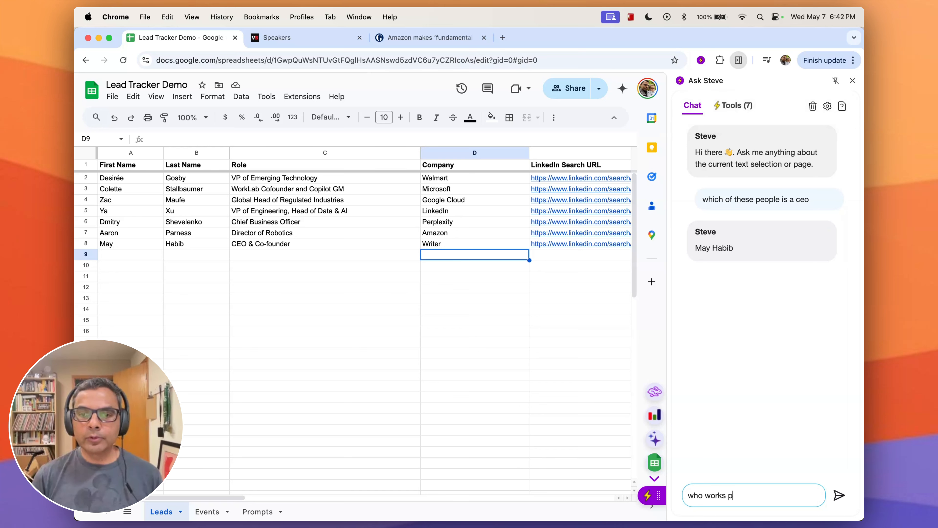
pyautogui.press('BackSpace')
pyautogui.write('for per')
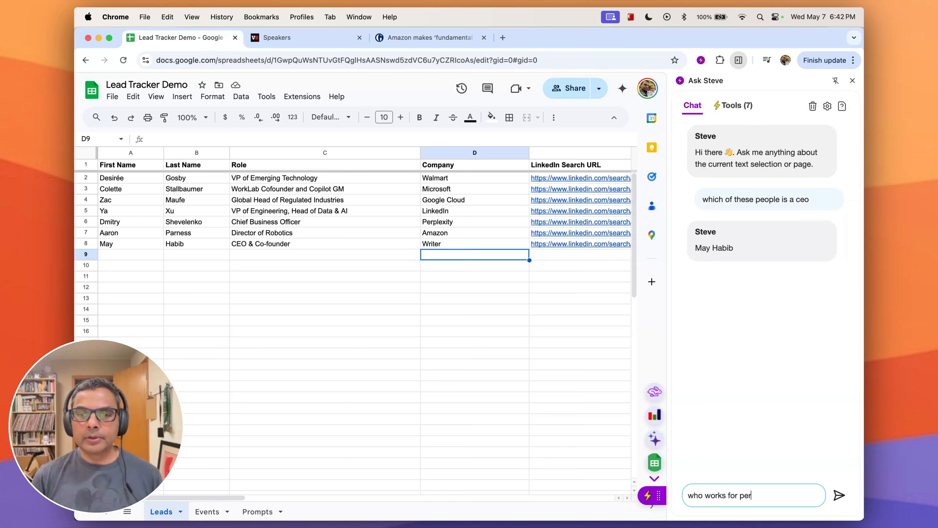
pyautogui.write('plexity')
pyautogui.press('Return')
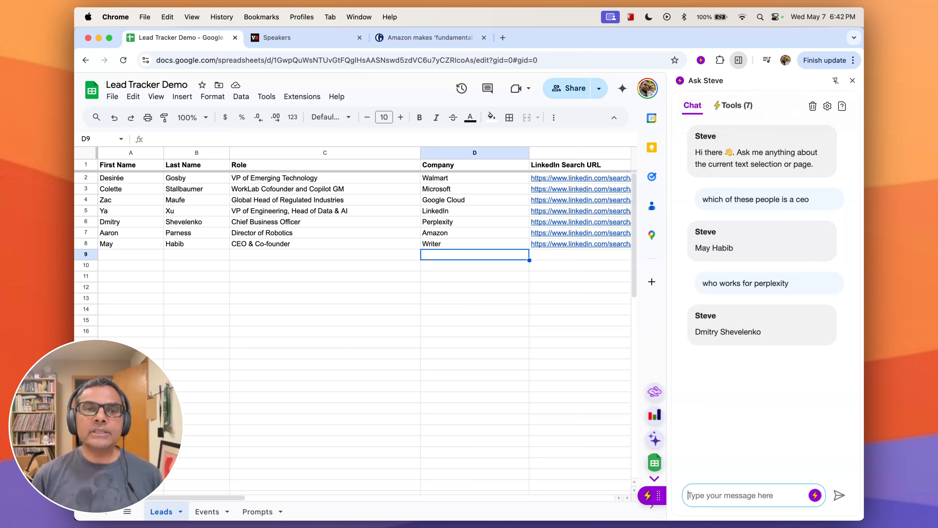
pyautogui.click(272, 211)
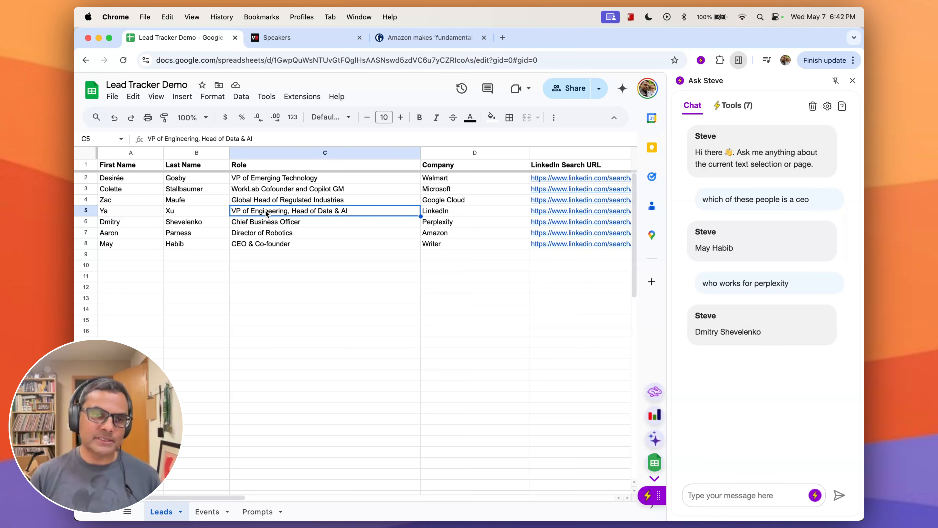
pyautogui.click(85, 200)
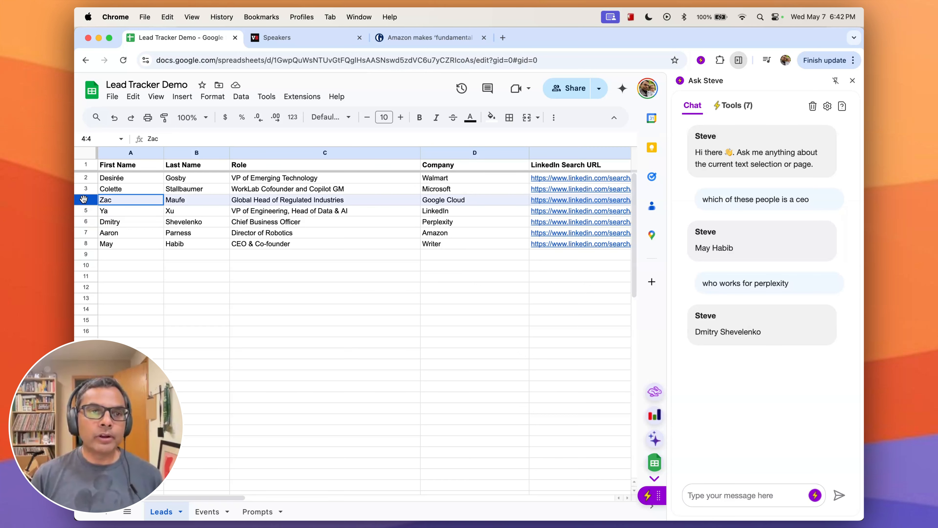
pyautogui.keyDown('shift'); pyautogui.click(85, 222); pyautogui.keyUp('shift')
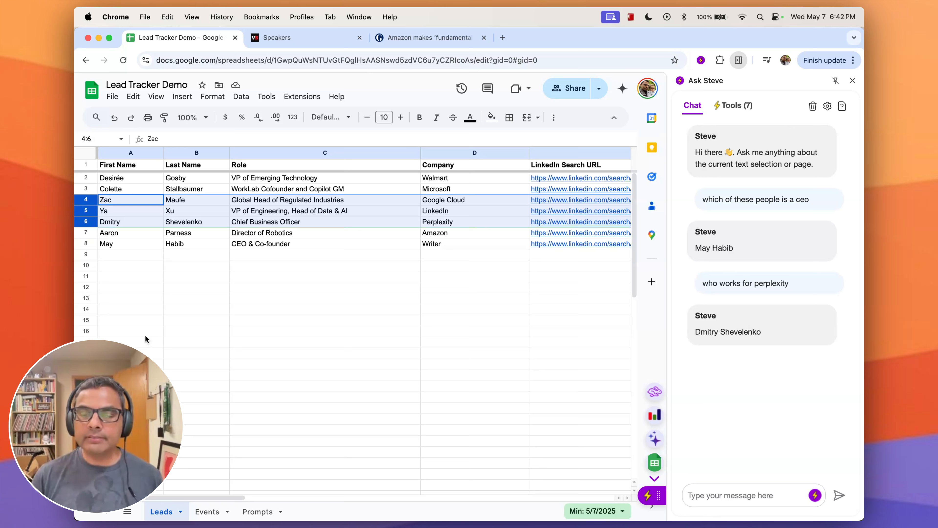
pyautogui.click(373, 245)
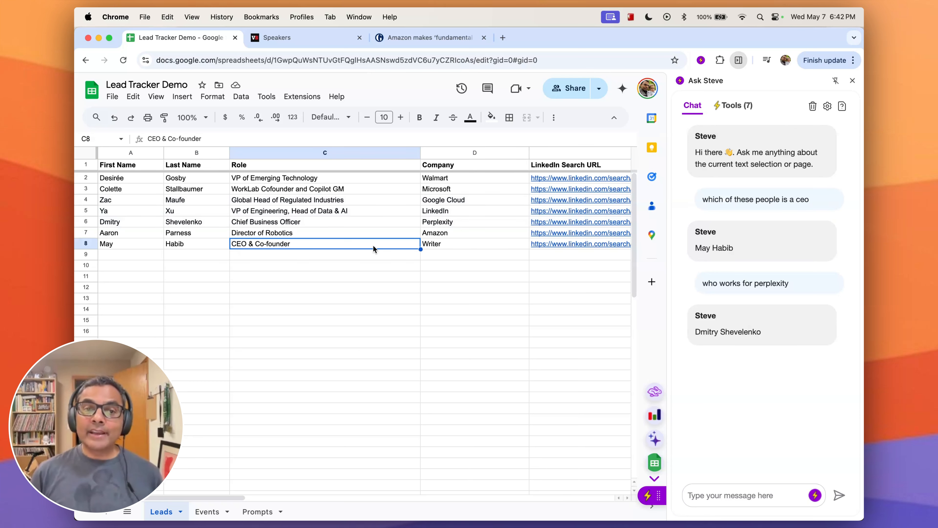